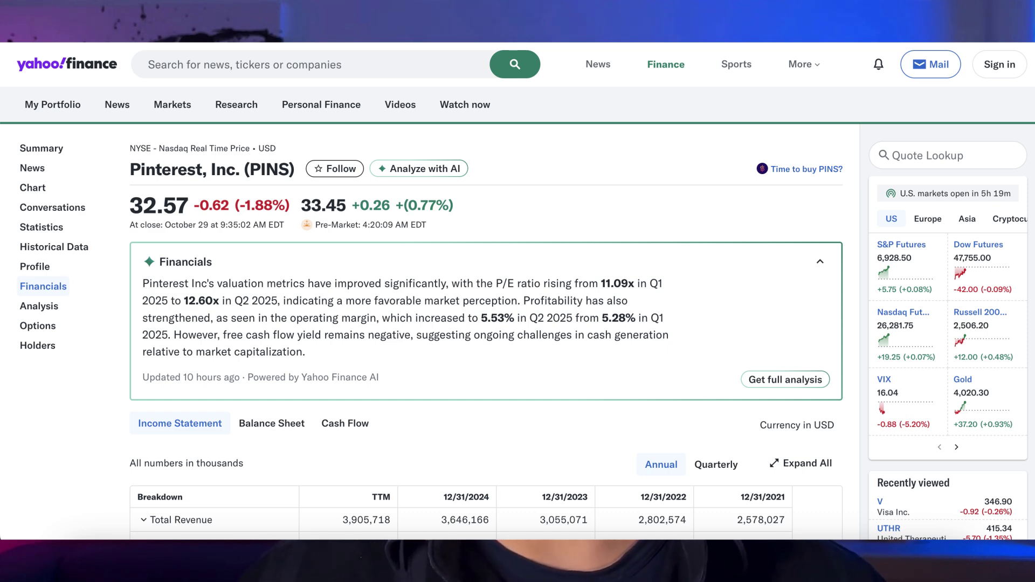
Write the opening prompt to load Pinterest's Yahoo Finance statements and summarize them in under 200 words, no tables.
{"action": "type", "text": "I pl"}
{"action": "type", "text": "an to give you a series of prompts for financial analysis."}
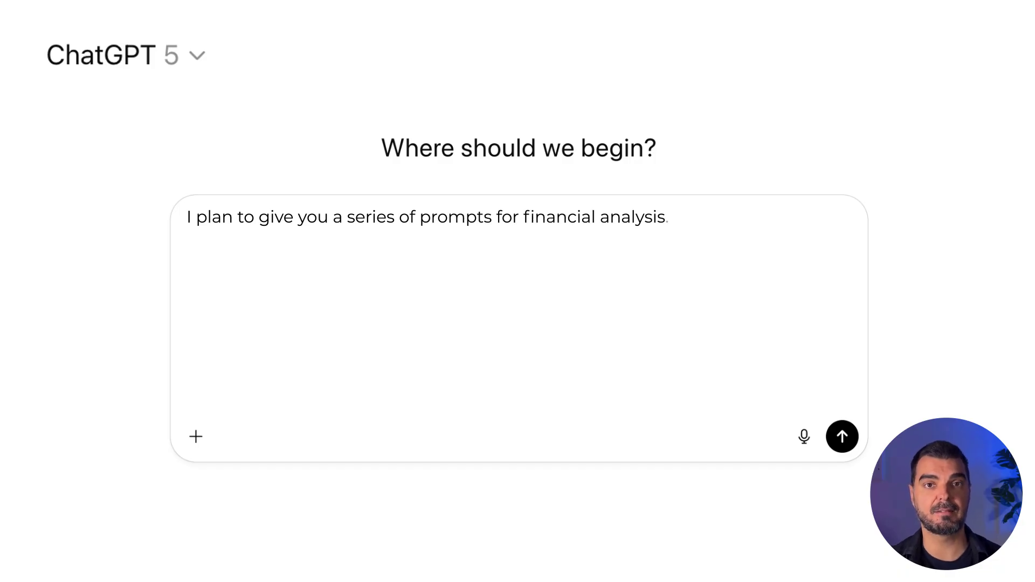
{"action": "type", "text": " Load Pinterest’s financial s"}
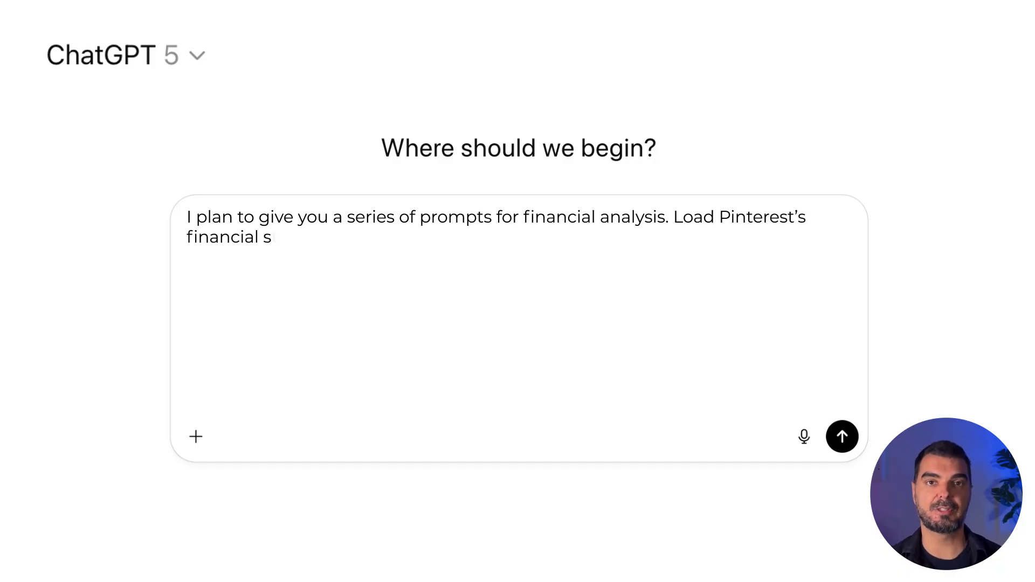
{"action": "type", "text": "tatements from Yahoo Finance and"}
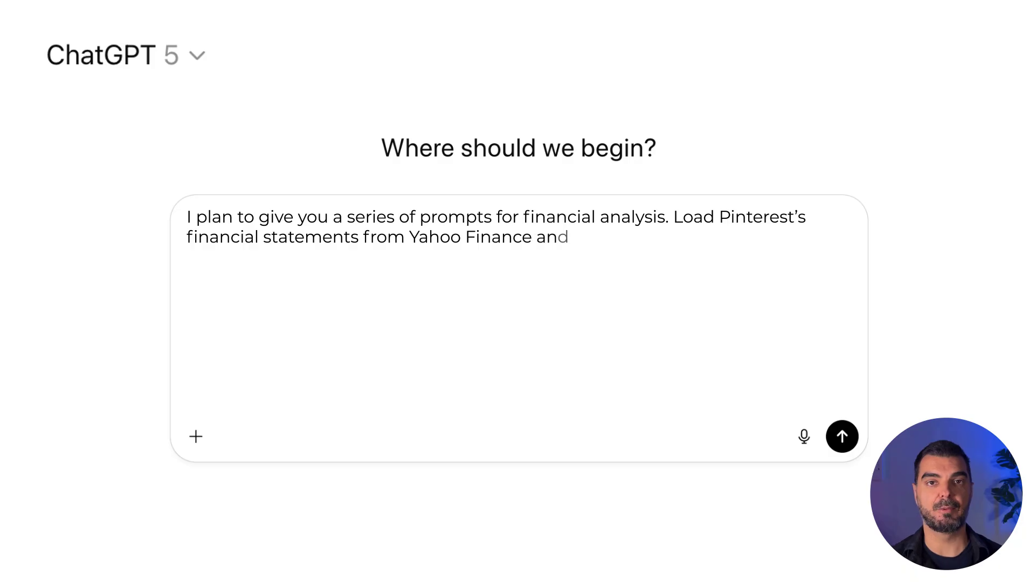
{"action": "type", "text": " provide a summary of the income"}
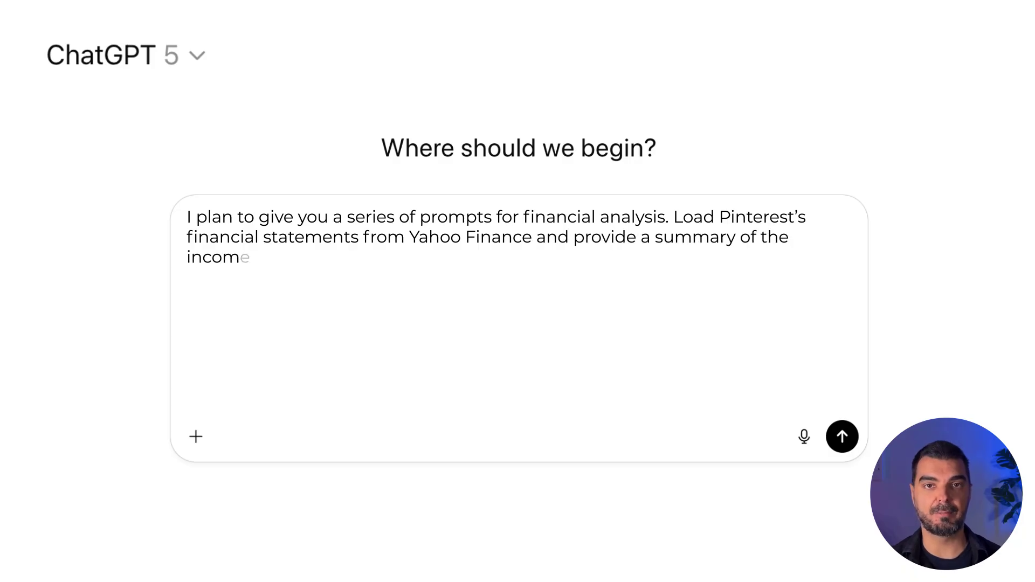
{"action": "type", "text": " statement and balance sheet. B"}
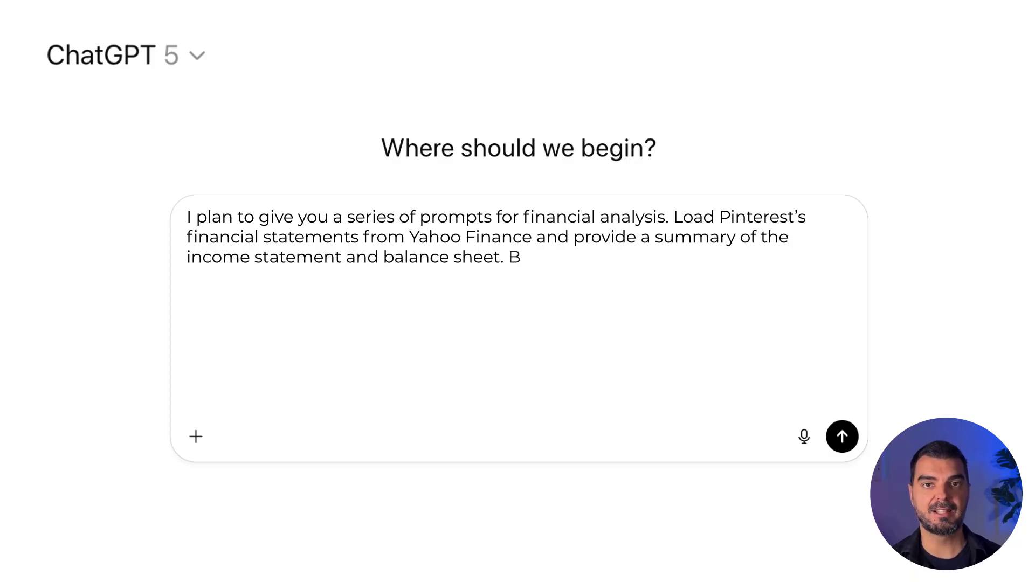
{"action": "type", "text": "e concise and efficient; keep ea"}
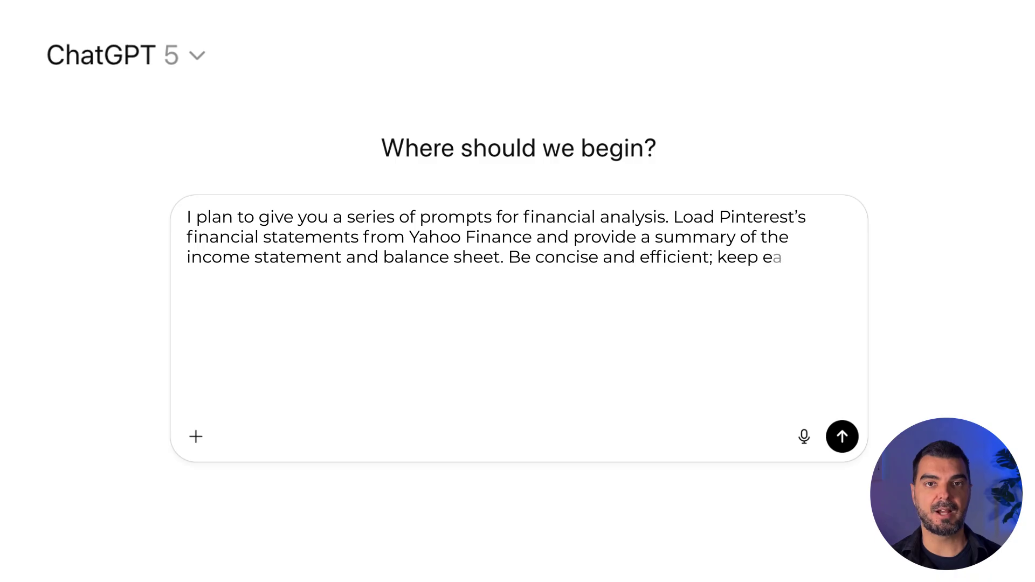
{"action": "type", "text": "ch answer to a maximum of 200 w"}
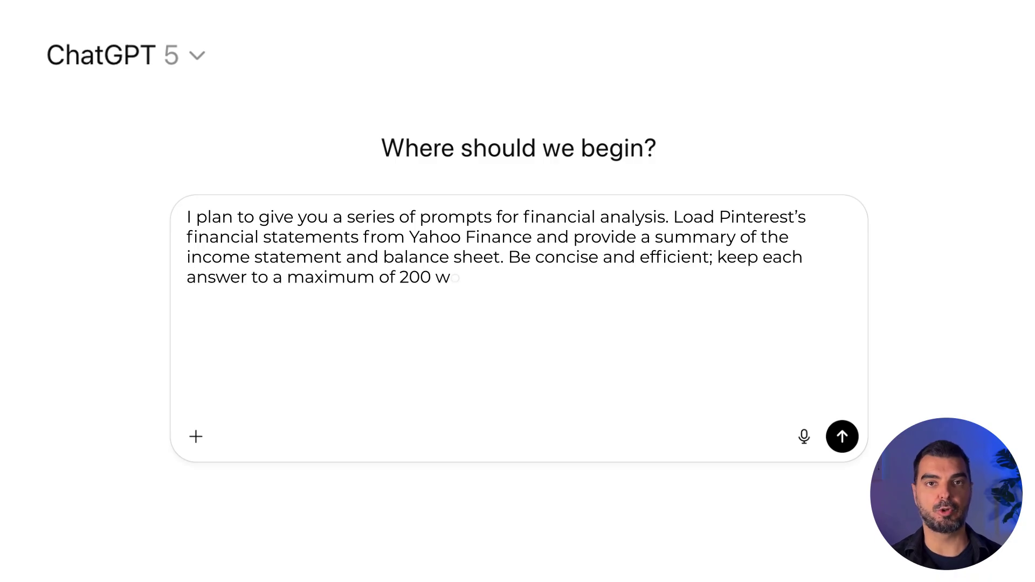
{"action": "type", "text": "ords. No need for tab"}
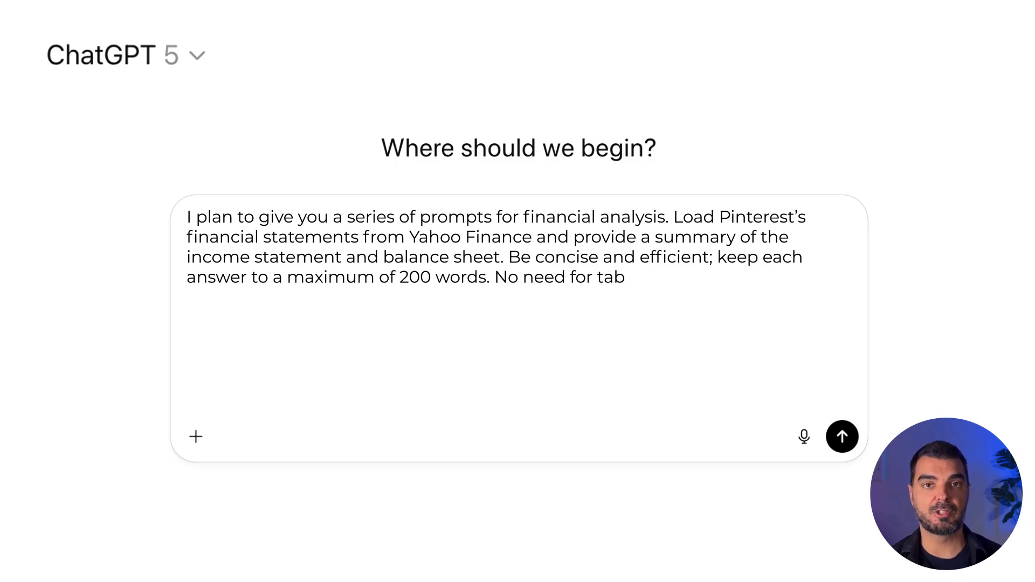
{"action": "type", "text": "les included, just give"}
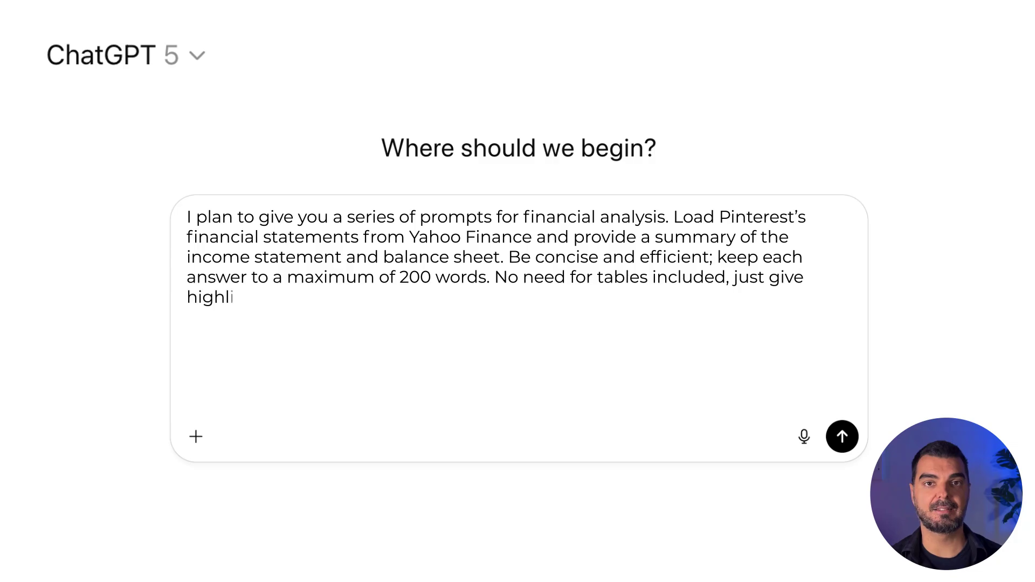
{"action": "type", "text": " highlights, summaries, explanation,"}
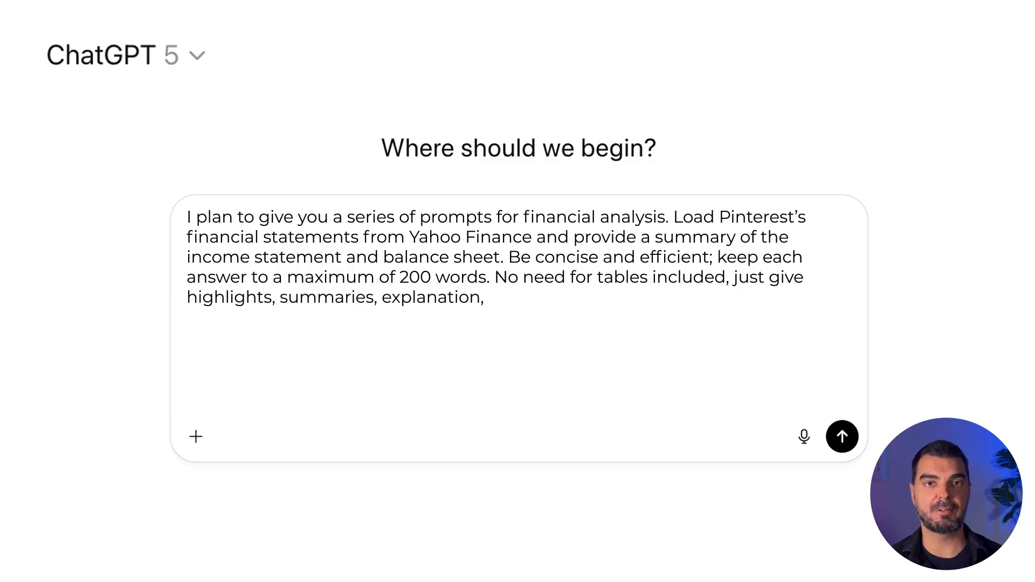
{"action": "type", "text": " flags, recommendations and so on. Give me visuals after an"}
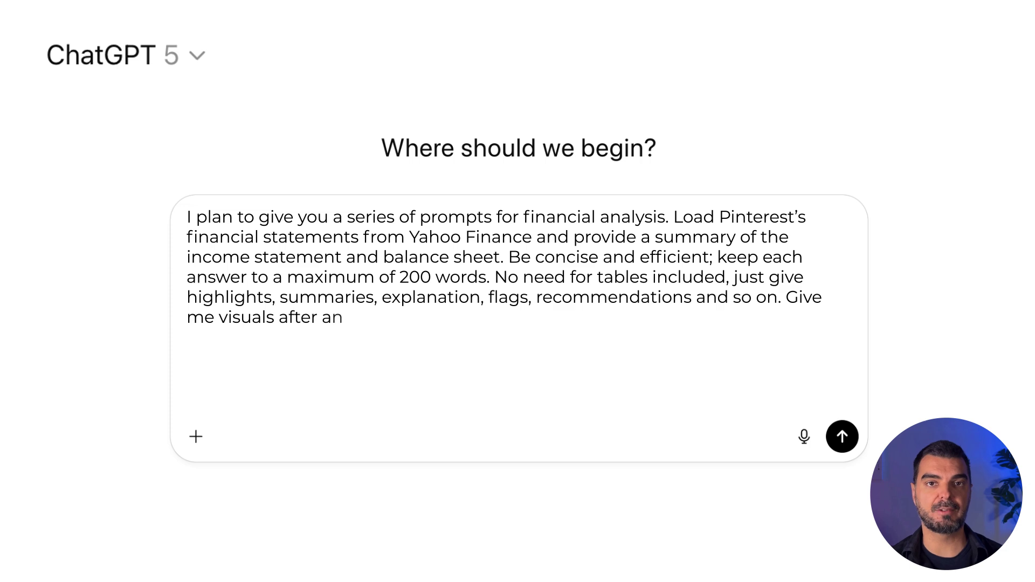
{"action": "type", "text": "alysis."}
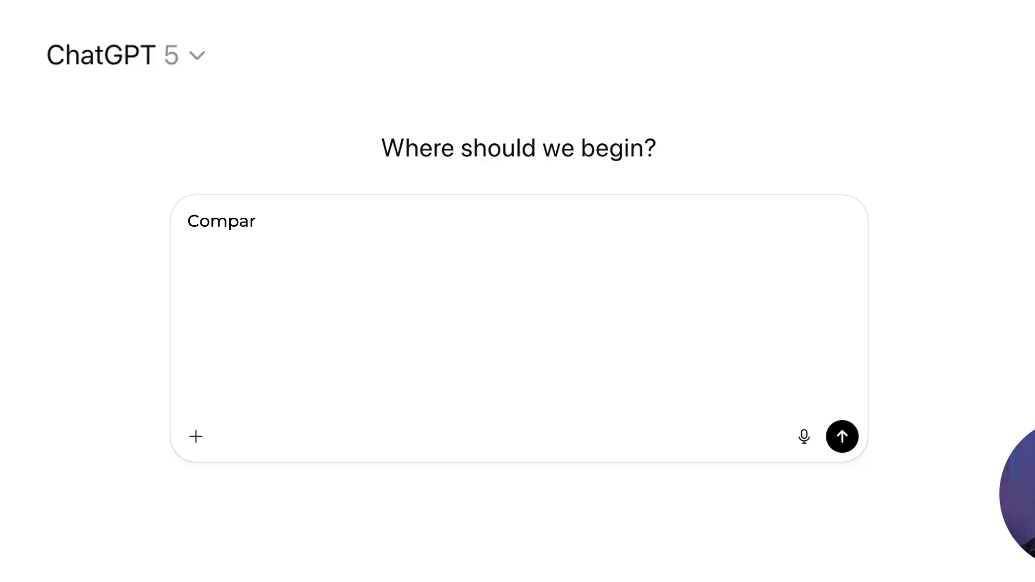
Write a prompt comparing growth or decline of the three largest items, flagging changes above 10% with reasons.
{"action": "type", "text": "e growth or decline over"}
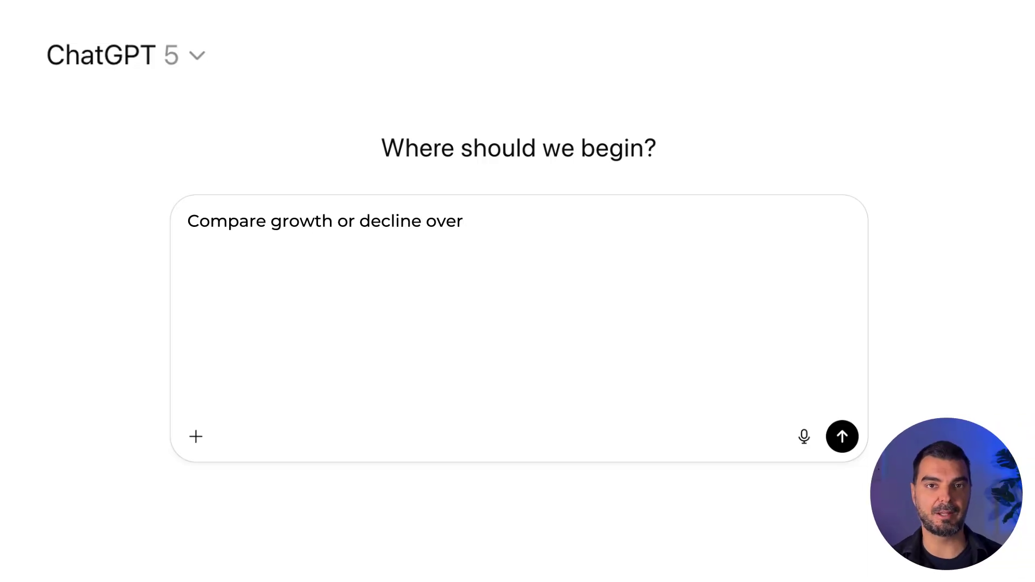
{"action": "type", "text": " time, focus on the three largest"}
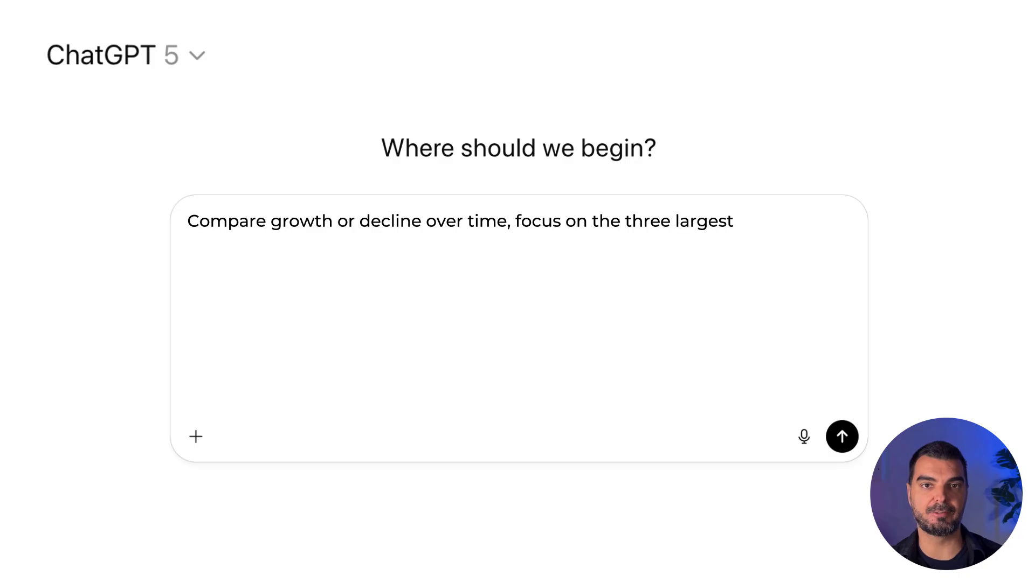
{"action": "type", "text": " items, and highlight all changes"}
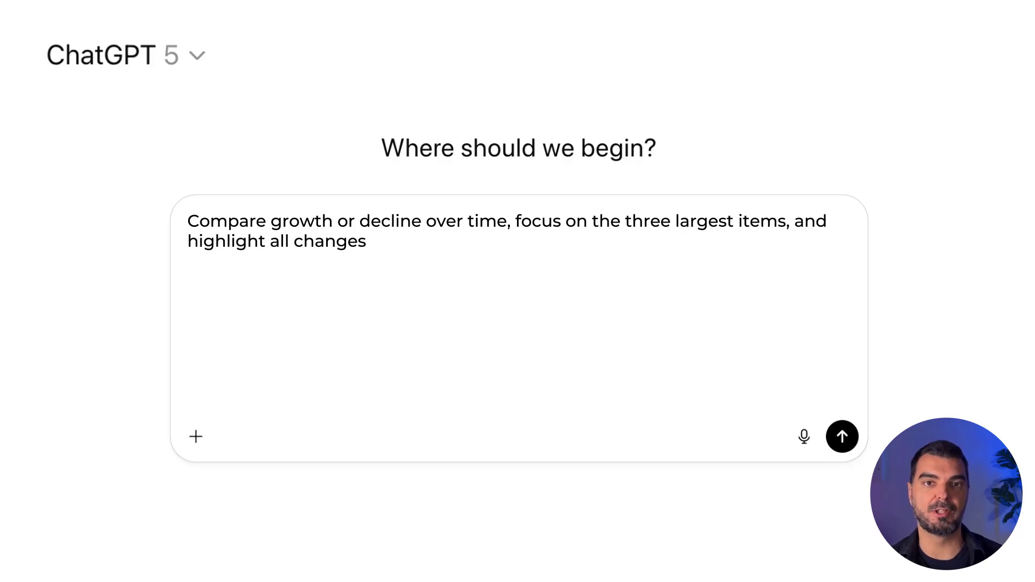
{"action": "type", "text": " greater than 10%. Show trends, v"}
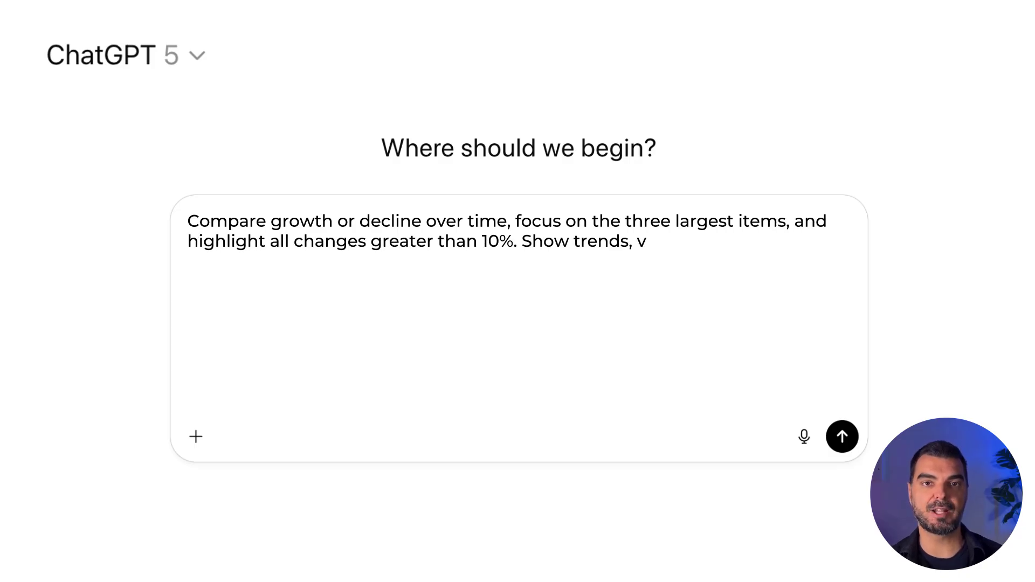
{"action": "type", "text": "olatility, and potential reasons"}
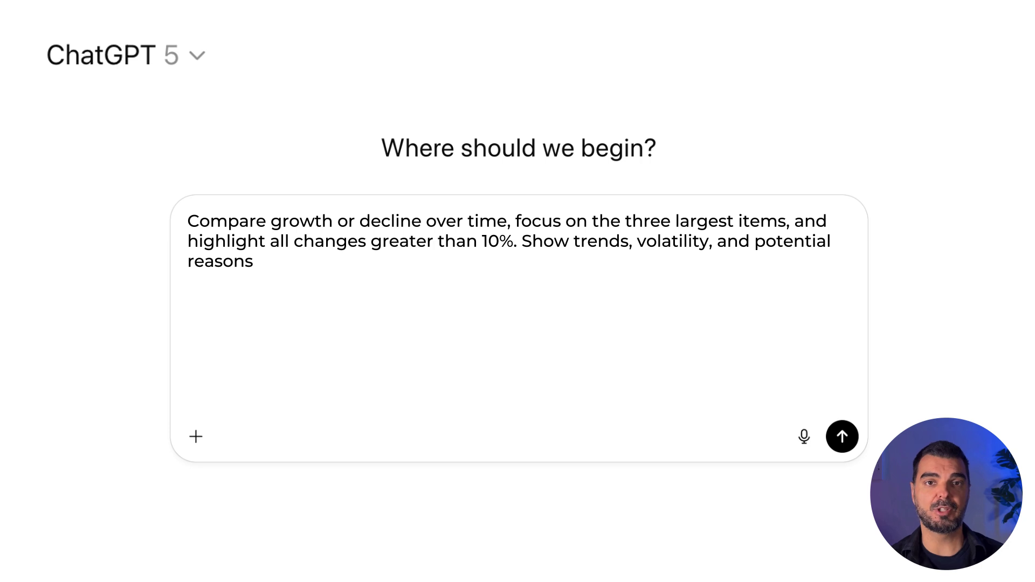
{"action": "type", "text": " for the changes. Research source"}
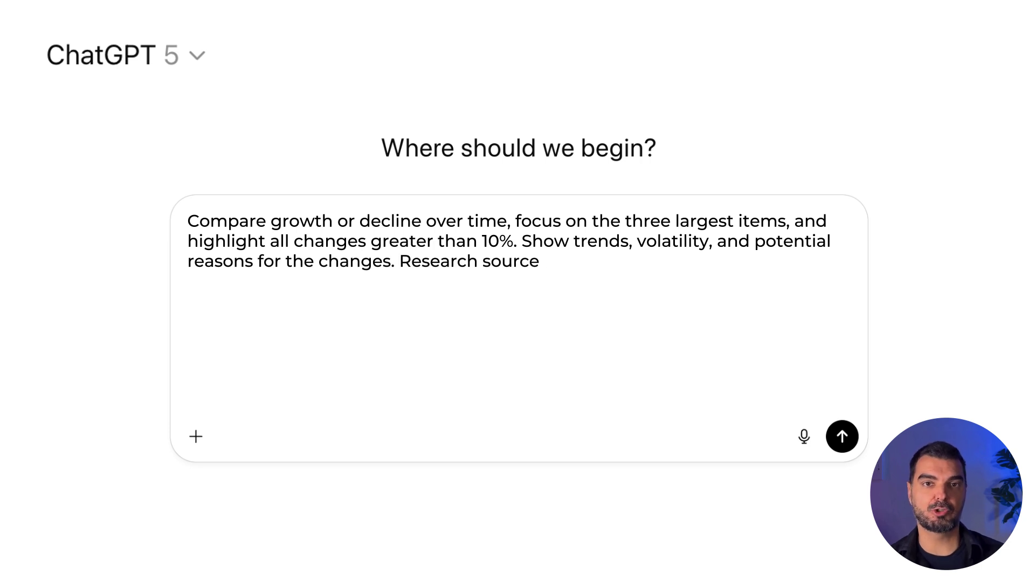
{"action": "type", "text": "s and reports to identify variances and c"}
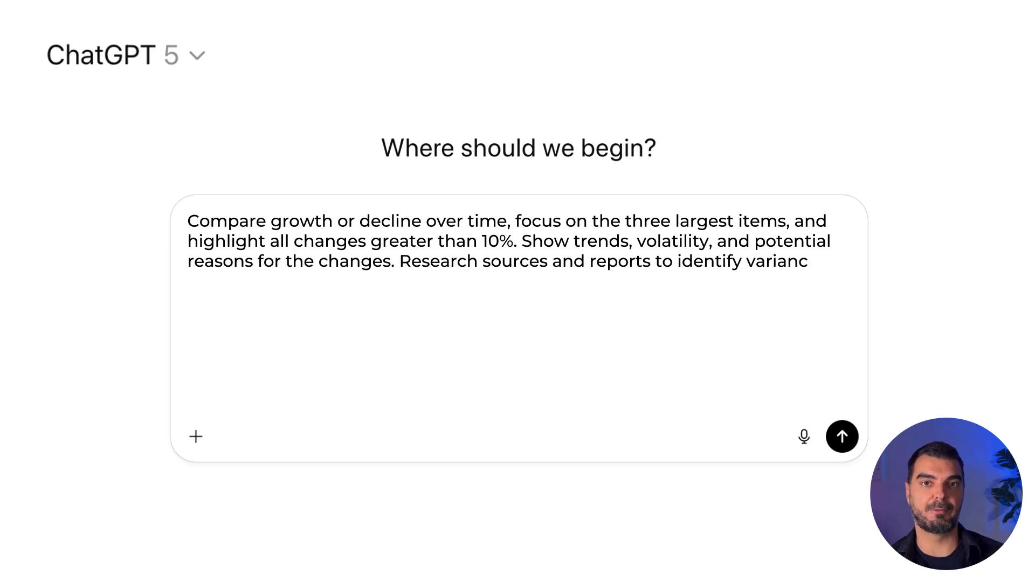
{"action": "type", "text": "hanges."}
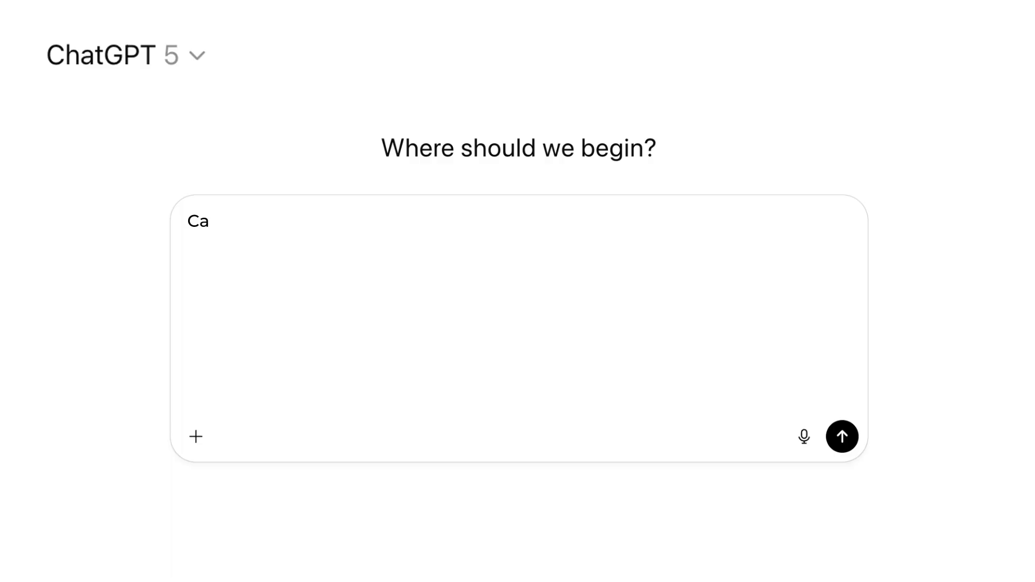
Write a prompt asking for researched growth estimates with projected revenues and other key income statement indicators.
{"action": "type", "text": "n you research estimates of fut"}
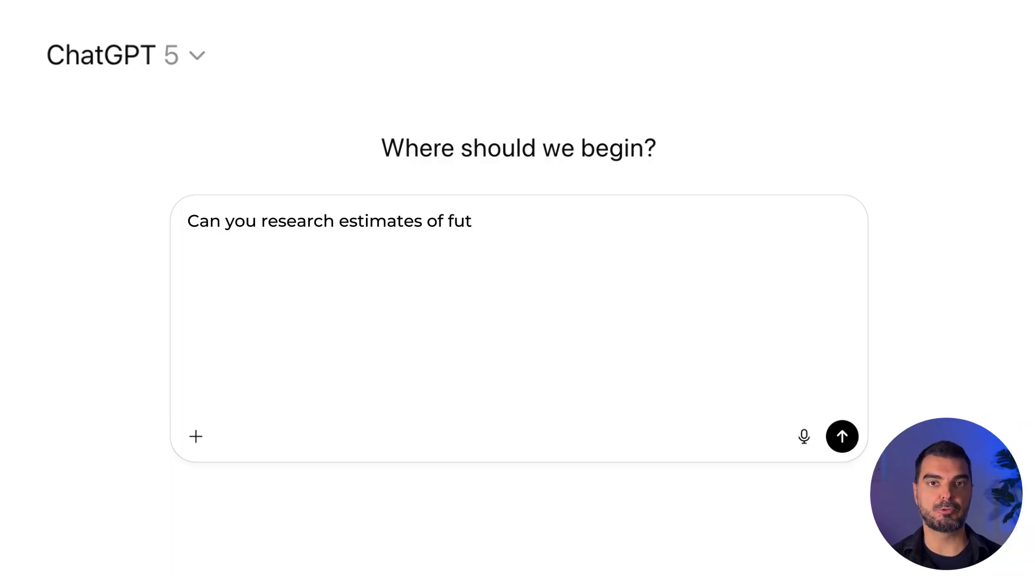
{"action": "type", "text": "ure growth? Provide projected r"}
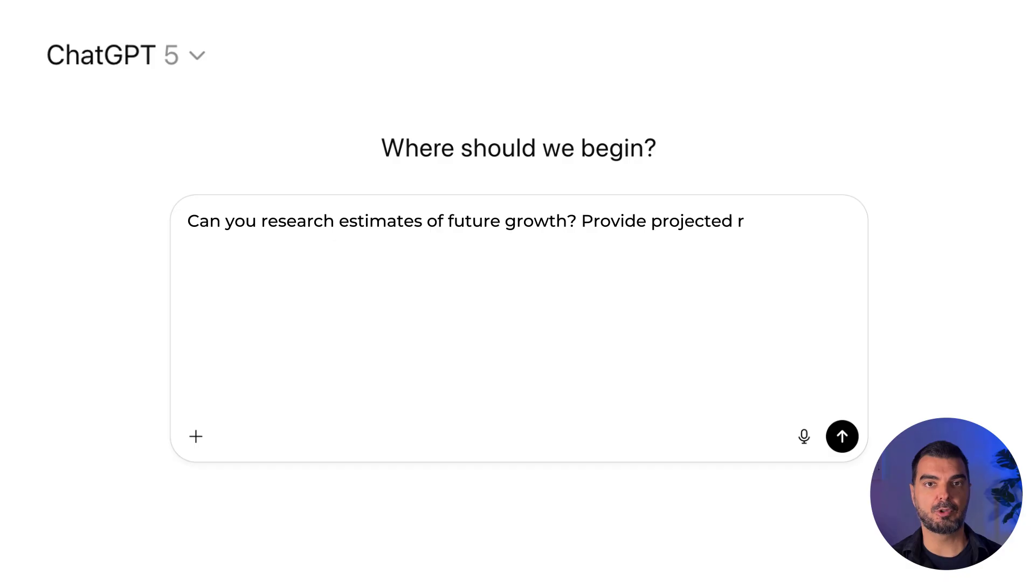
{"action": "type", "text": "evenues, as well as other key i"}
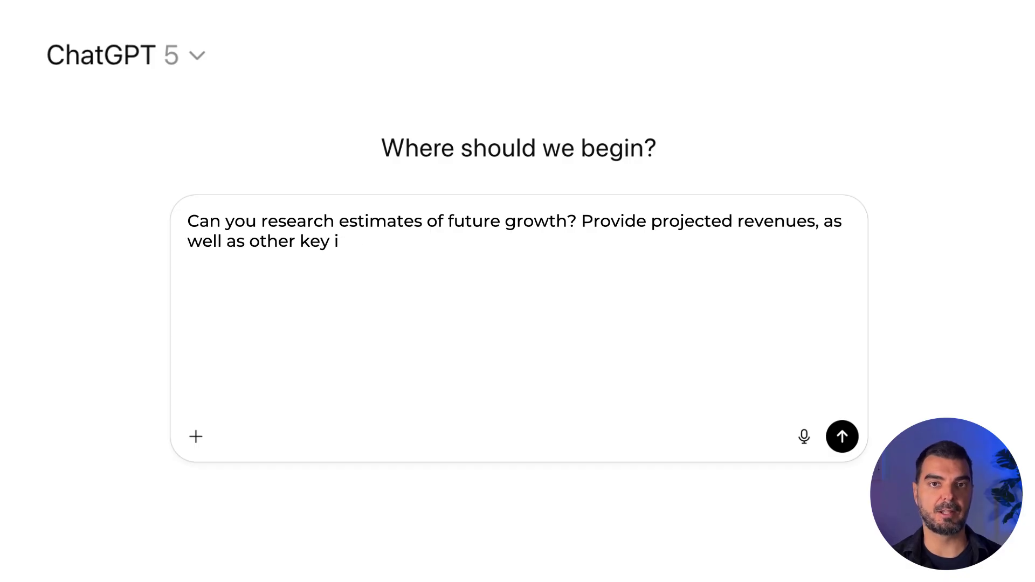
{"action": "type", "text": "ncome statement indicators, bas"}
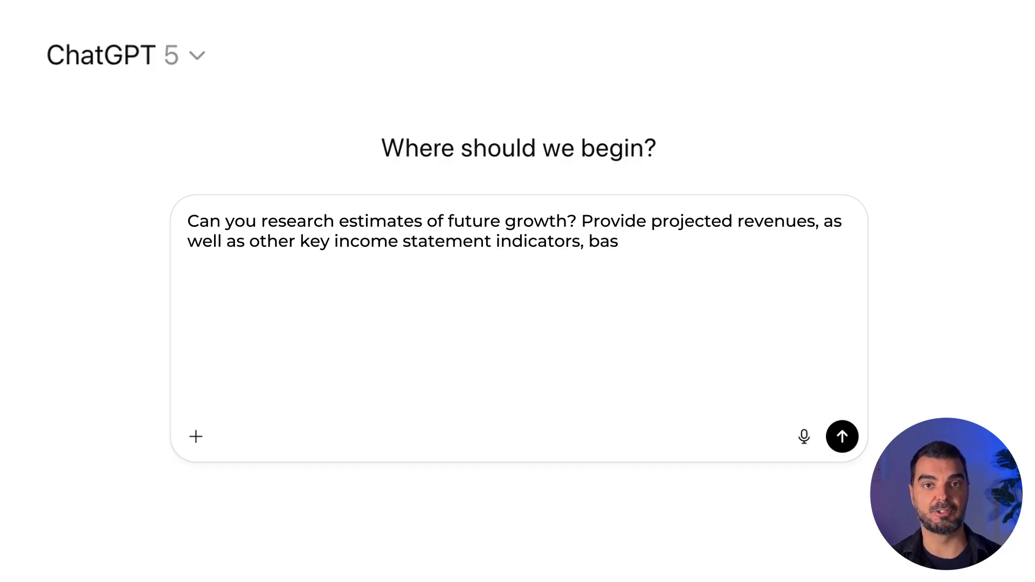
{"action": "type", "text": "ed on expert and industry analys"}
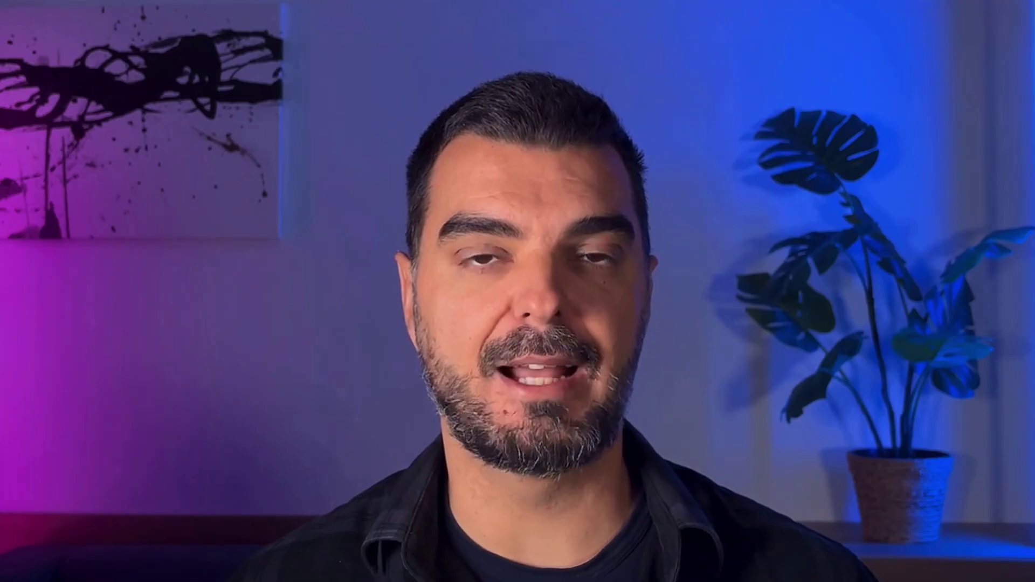
Write a prompt for a full gross margin analysis with drivers, plan and competitors, then net margin.
{"action": "type", "text": "ou exami"}
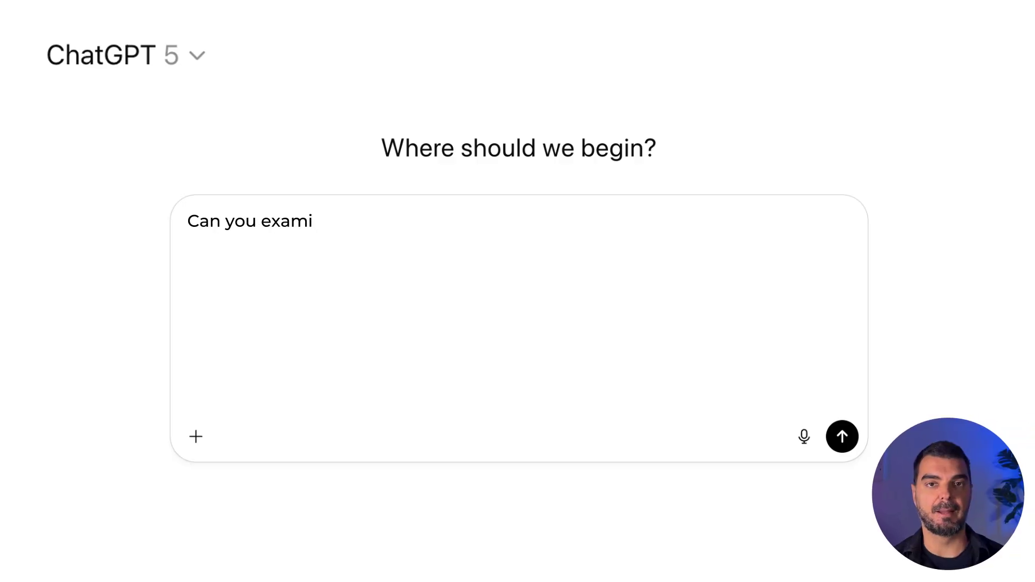
{"action": "type", "text": "ne the gross margin? Provide a c"}
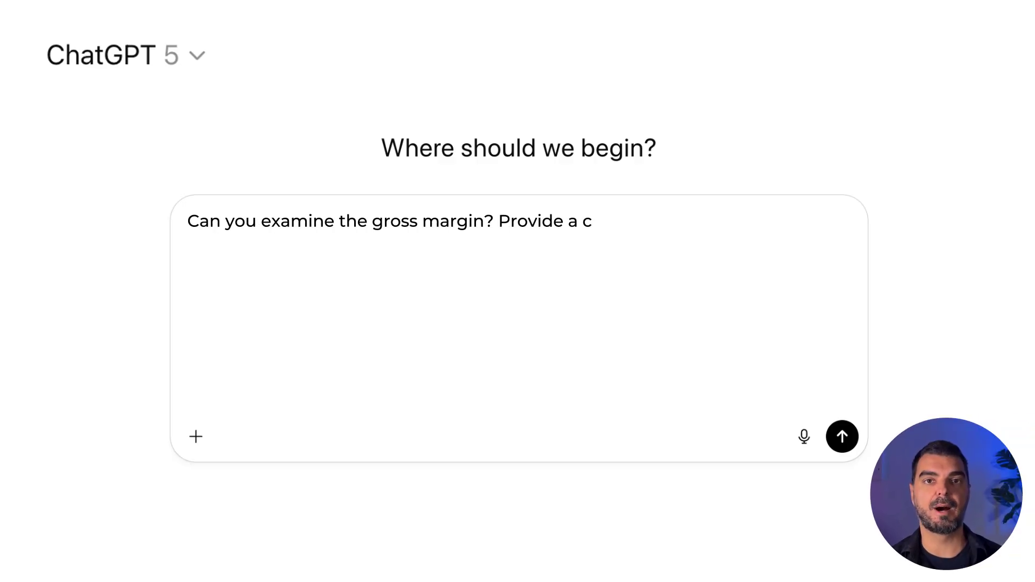
{"action": "type", "text": "omplete analysis of the gross mar"}
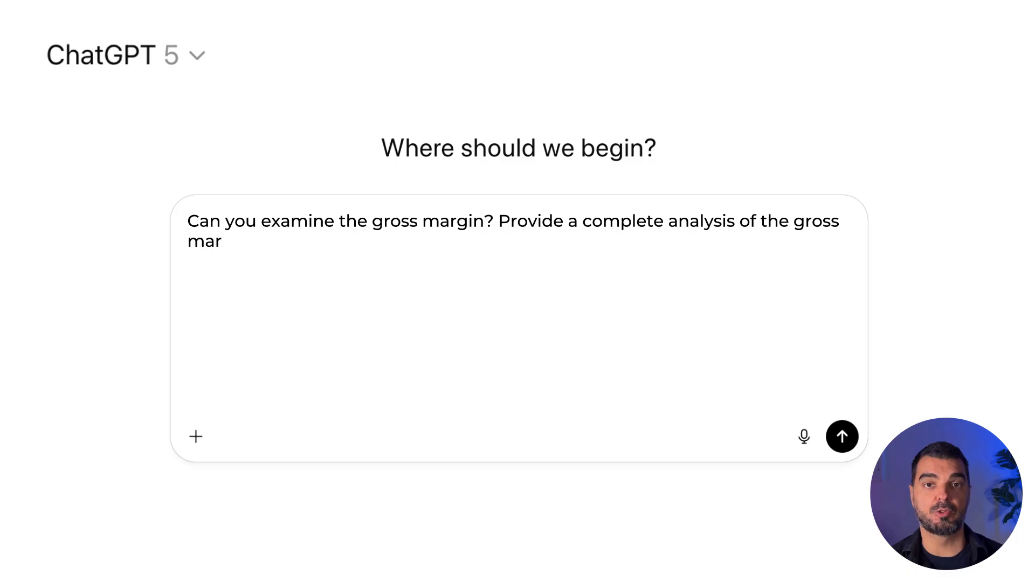
{"action": "type", "text": "gin: how it moves, the reasons f"}
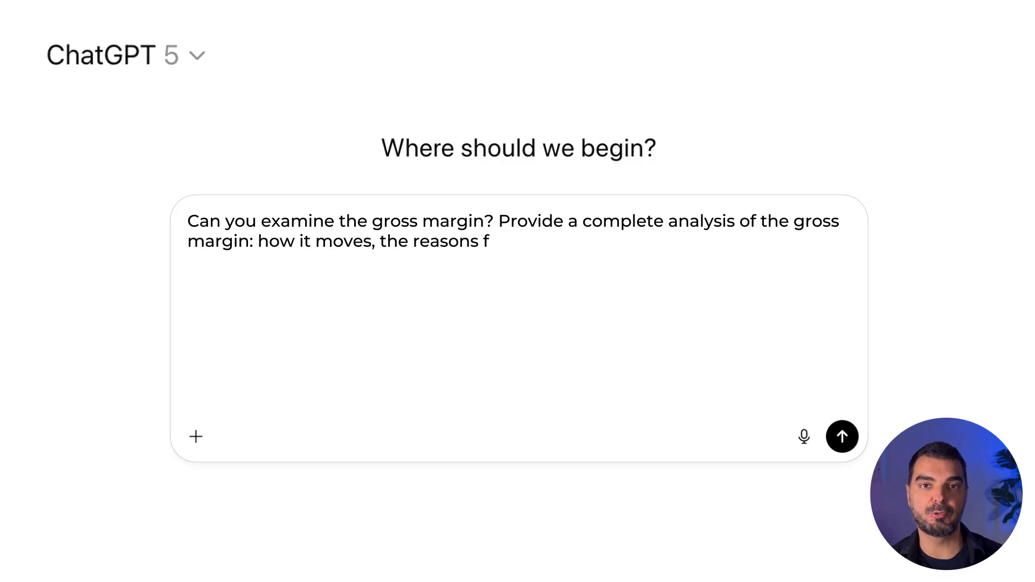
{"action": "type", "text": "or its increase or decrease, and"}
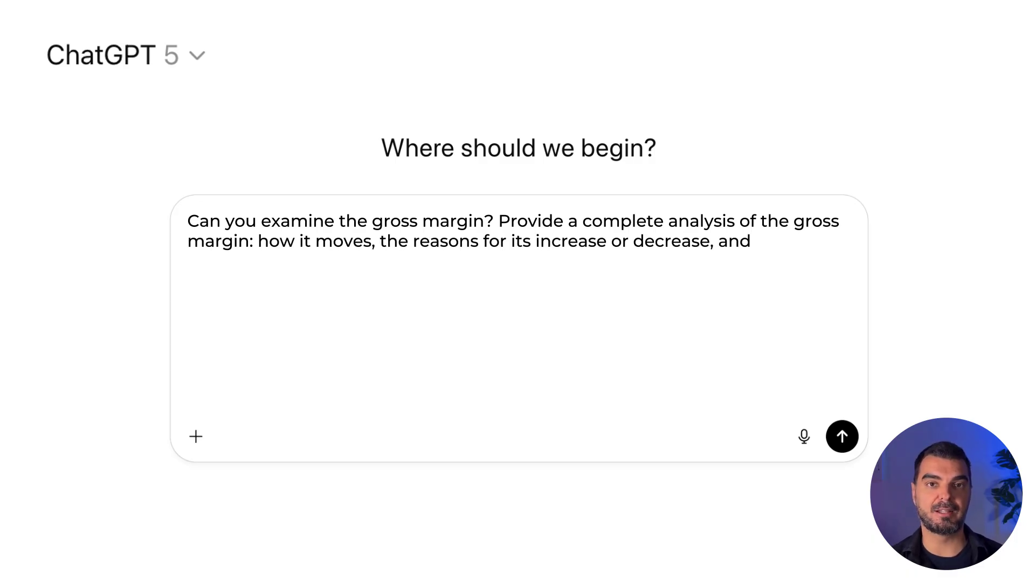
{"action": "type", "text": " what the plan is if one exists."}
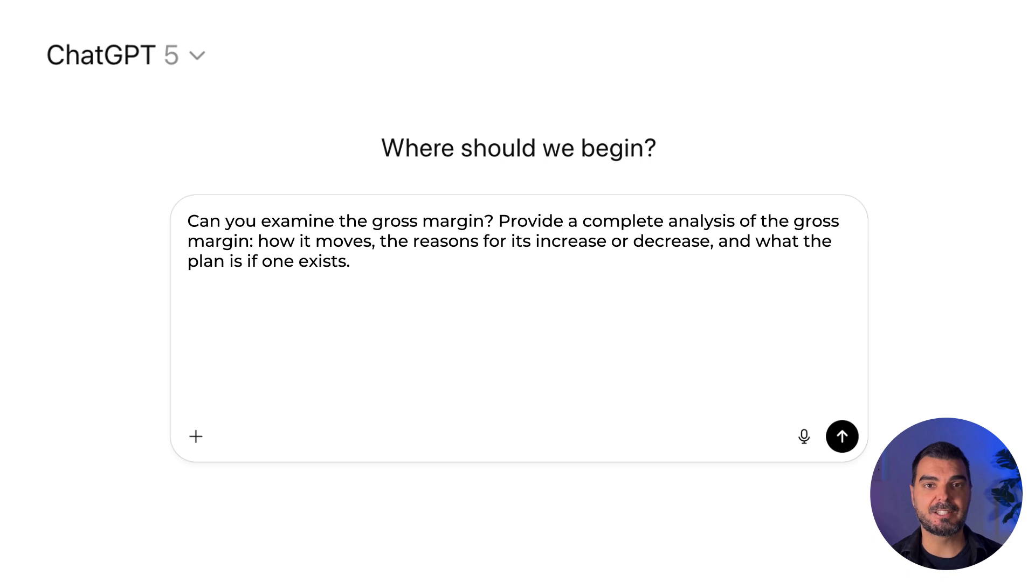
{"action": "type", "text": " Provide a comparison against com"}
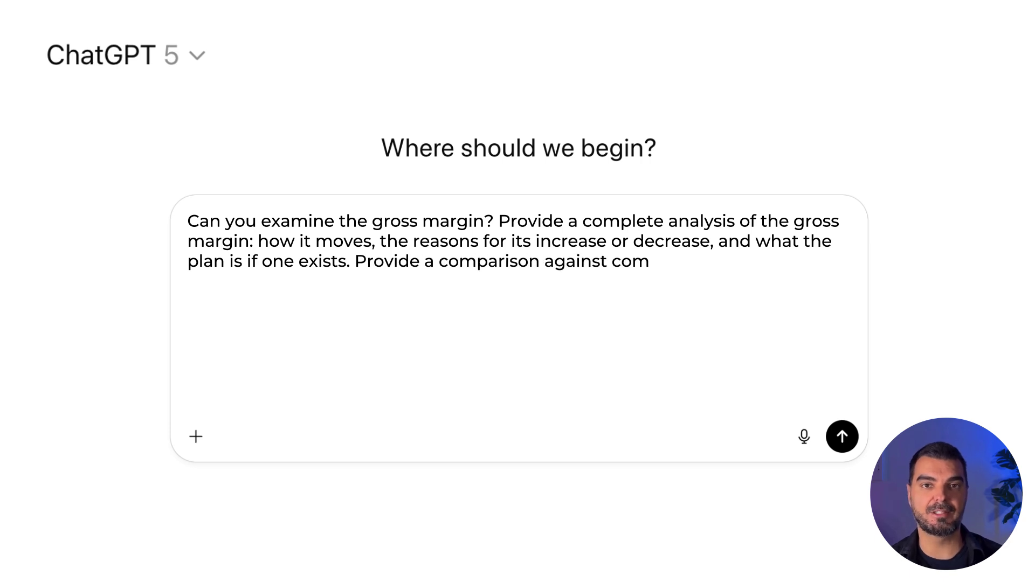
{"action": "type", "text": "petitors. Give me the same analy"}
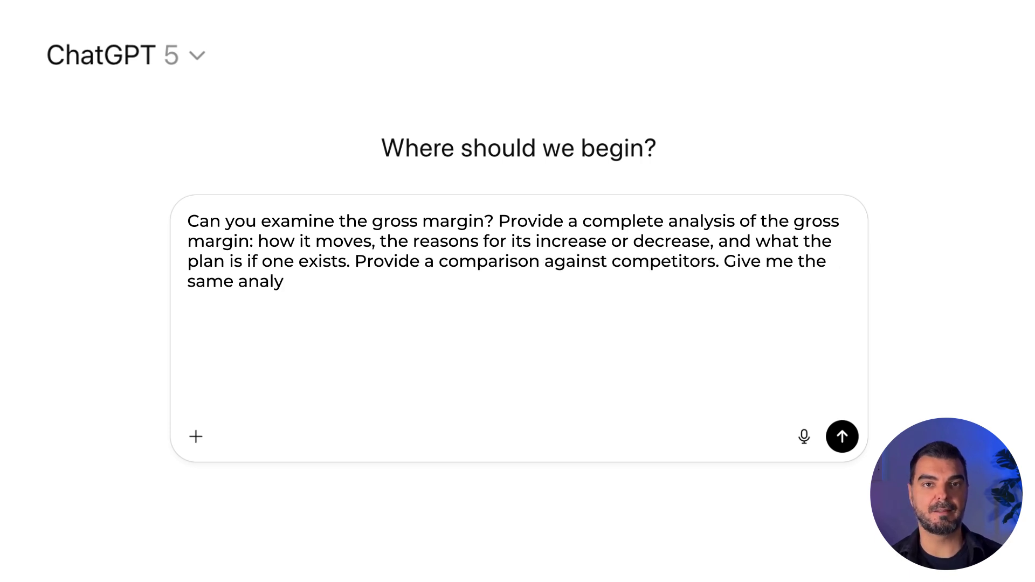
{"action": "type", "text": "sis for the net margin. Give me the same analysis for the net margin. Give me"}
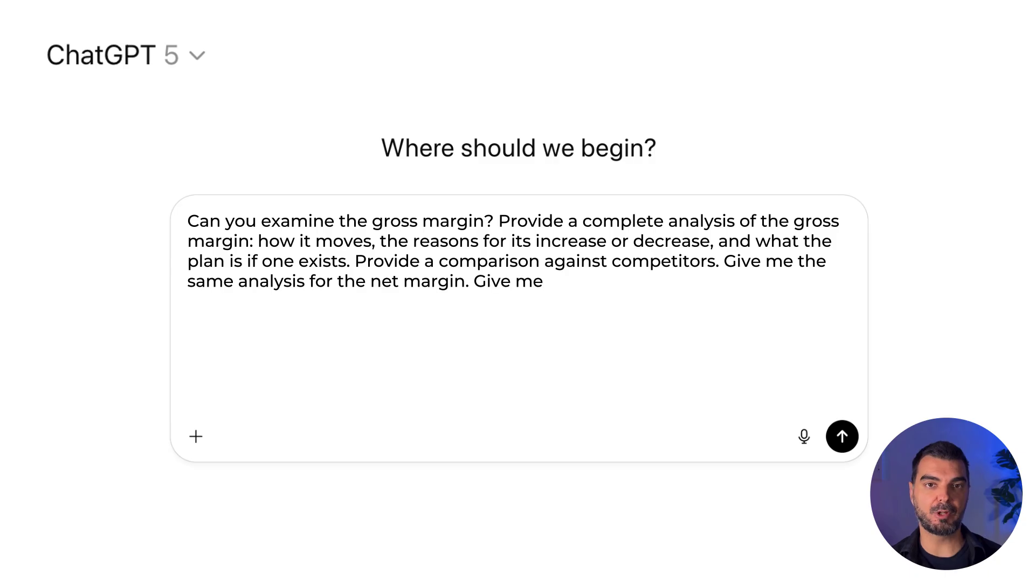
{"action": "type", "text": " free cash flow margin."}
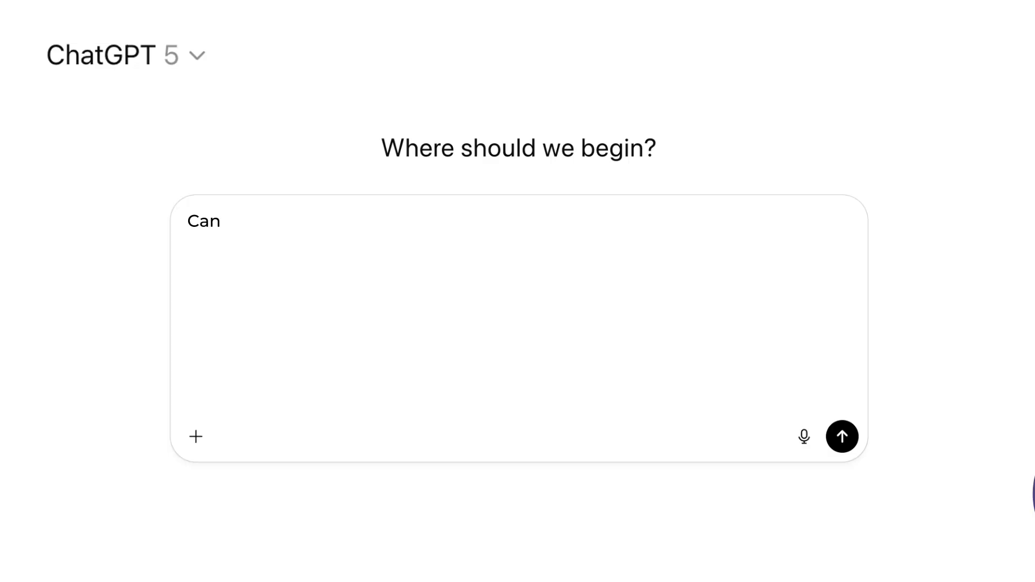
Write a prompt requesting a cost structure analysis covering its highlights and then its positives.
{"action": "type", "text": "you now perform an analysis of the"}
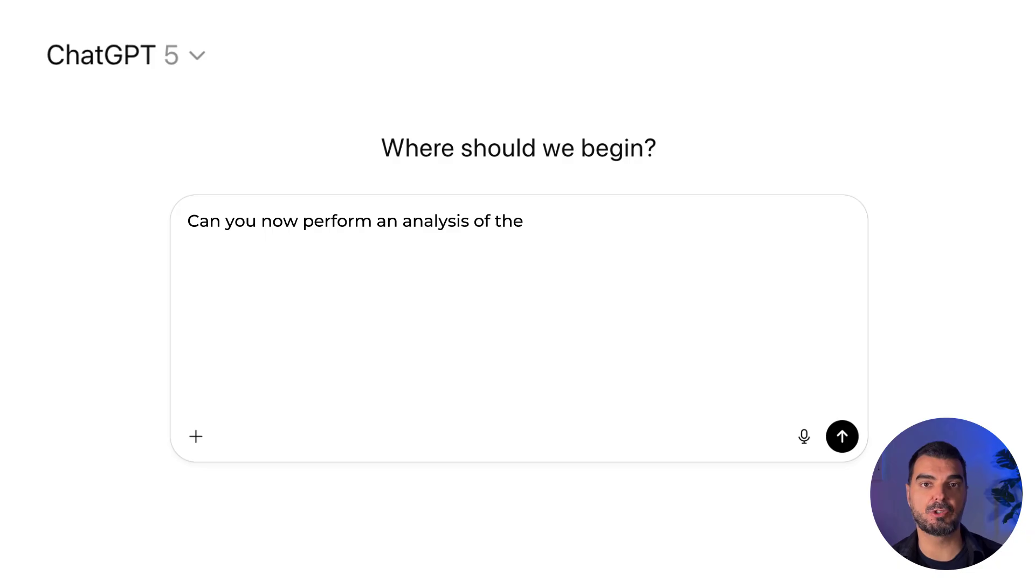
{"action": "type", "text": " cost structure? What are the high"}
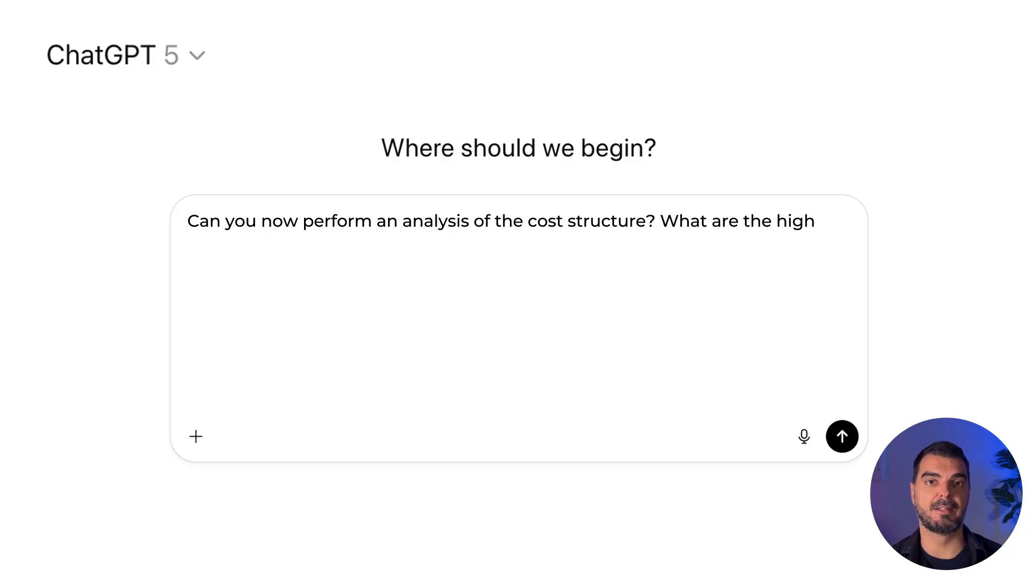
{"action": "type", "text": "lights? Then describe the positives, negativ"}
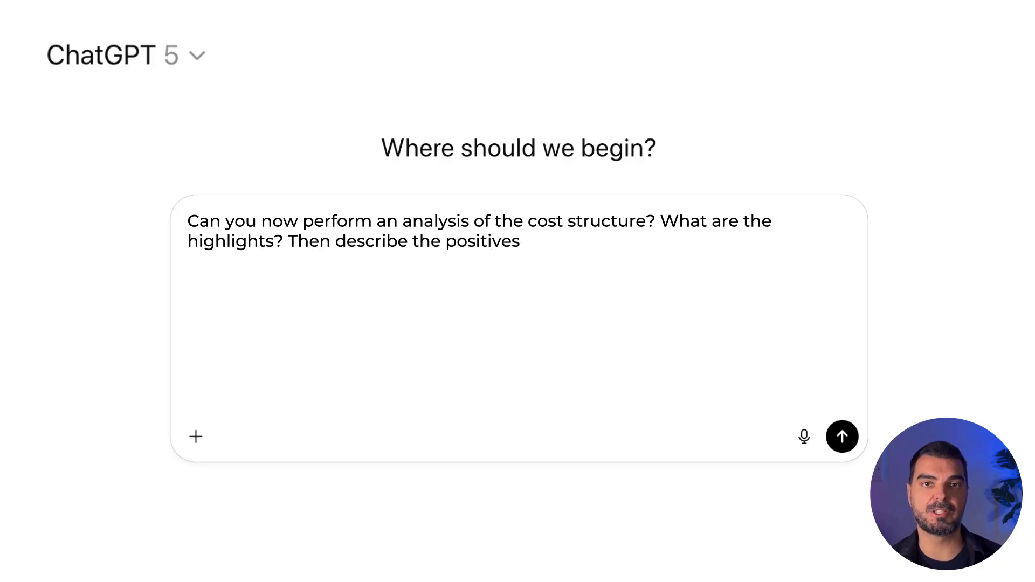
{"action": "type", "text": "es, and suggestions for improvemen"}
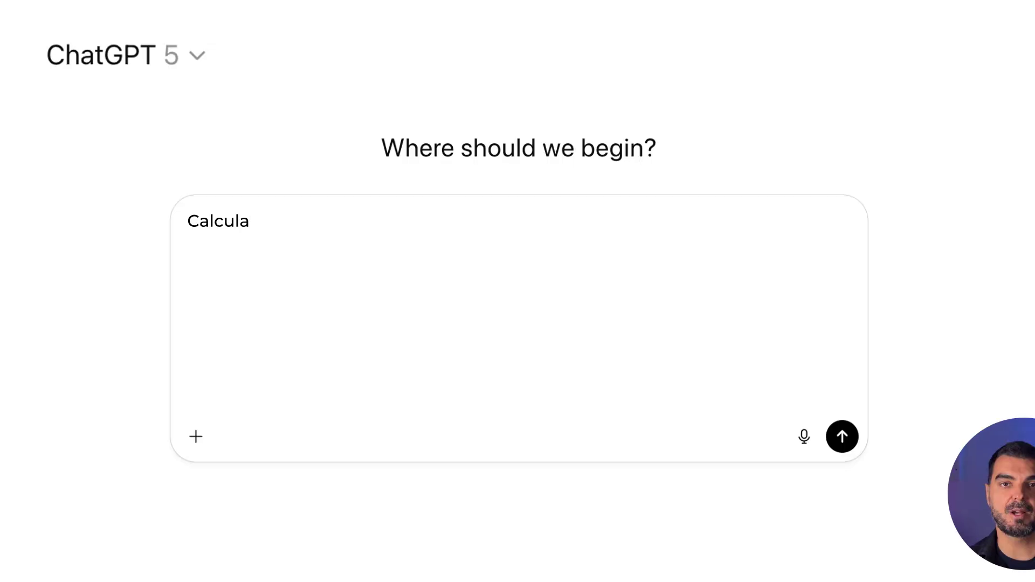
Write a prompt for current, quick and cash ratios plus months of operating expenses covered by cash.
{"action": "type", "text": "te current ratio and quick ratio"}
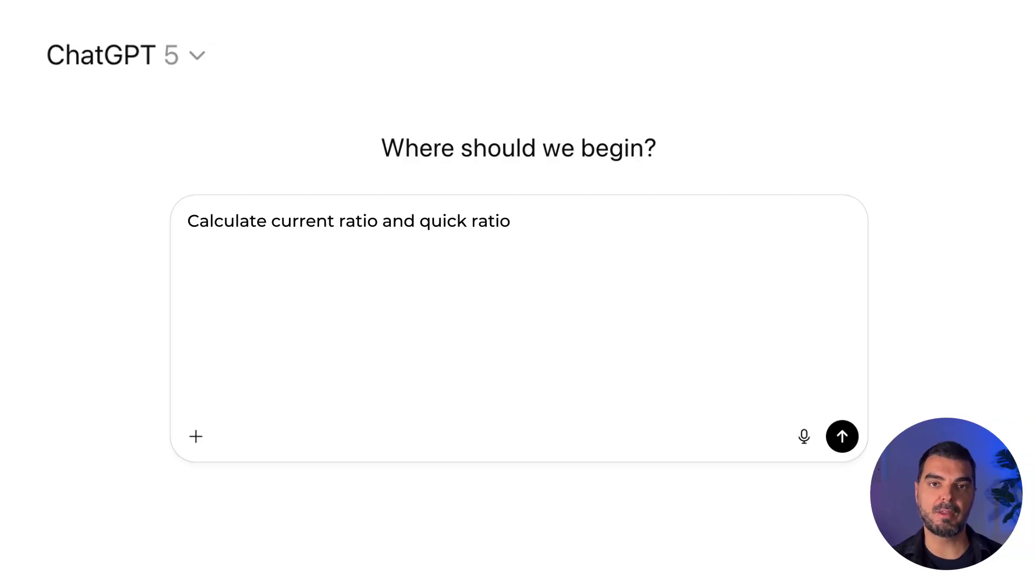
{"action": "type", "text": ". Show cash ratio and months of"}
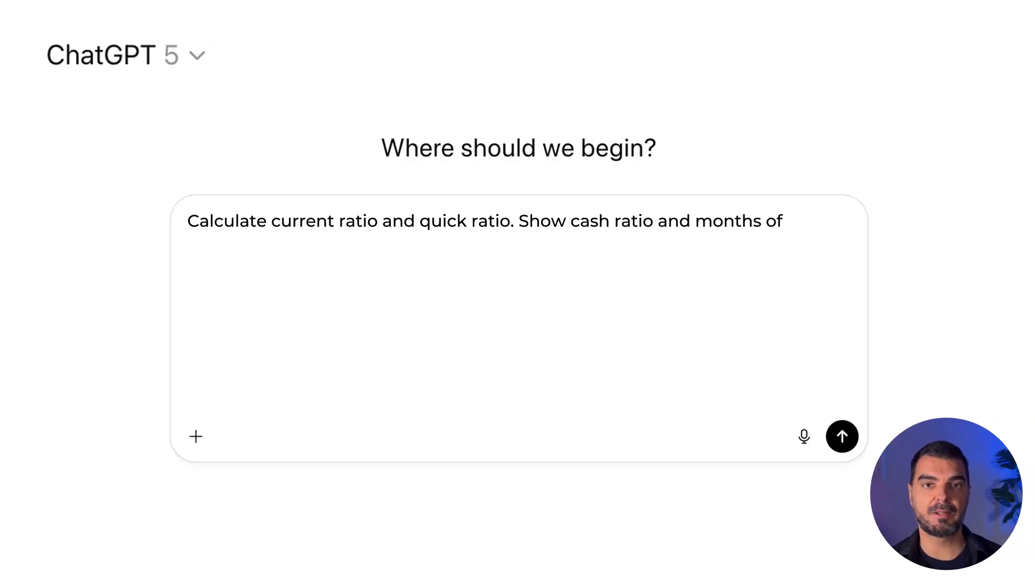
{"action": "type", "text": " operating expenses covered by ca"}
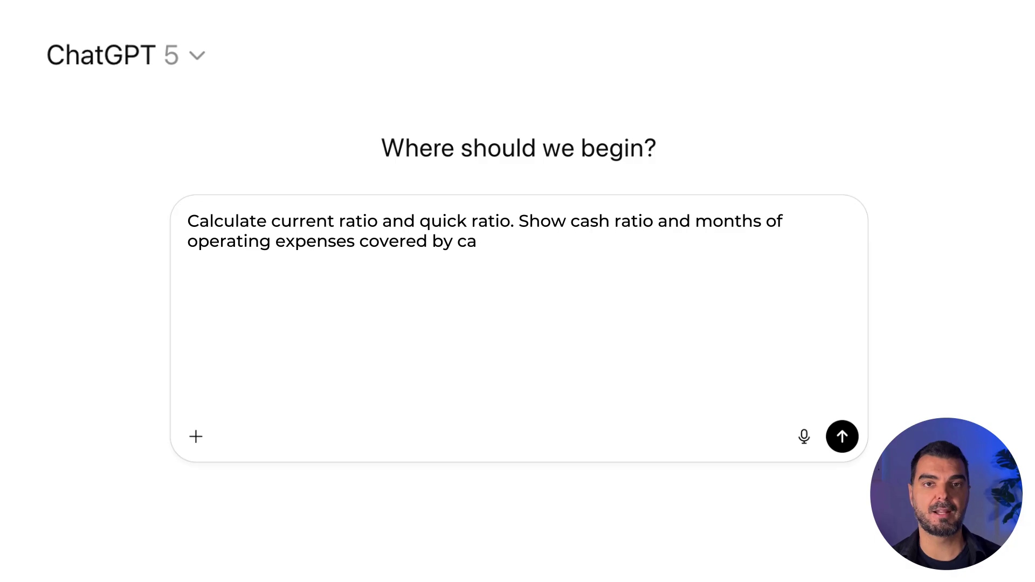
{"action": "type", "text": "sh. How many months can operations run from cash"}
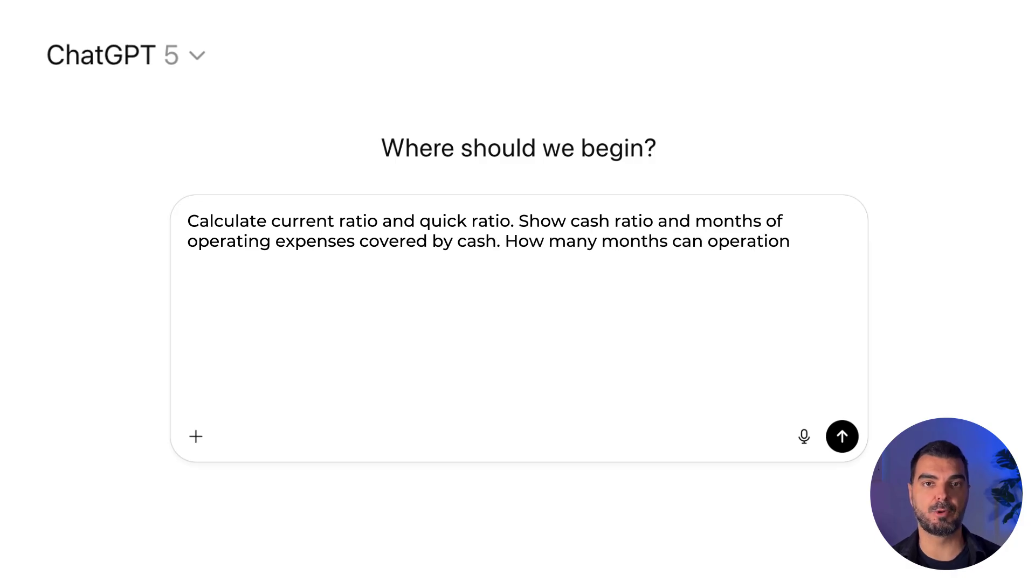
{"action": "type", "text": " only? (cash burn cover)."}
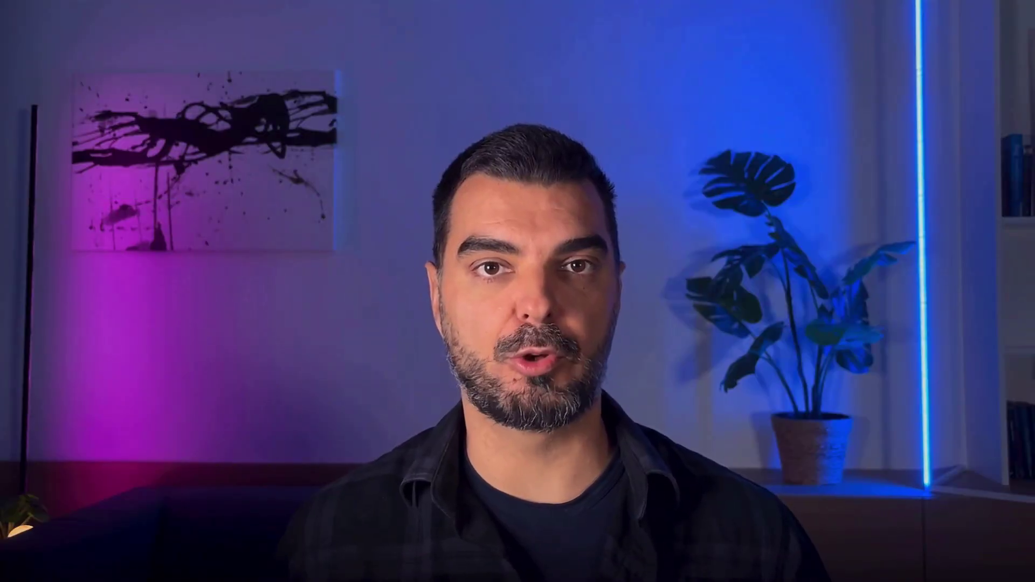
Write a prompt for Debt to Equity and Net Debt to Ebitda versus risk thresholds, interest coverage and maturities.
{"action": "type", "text": "culate Deb"}
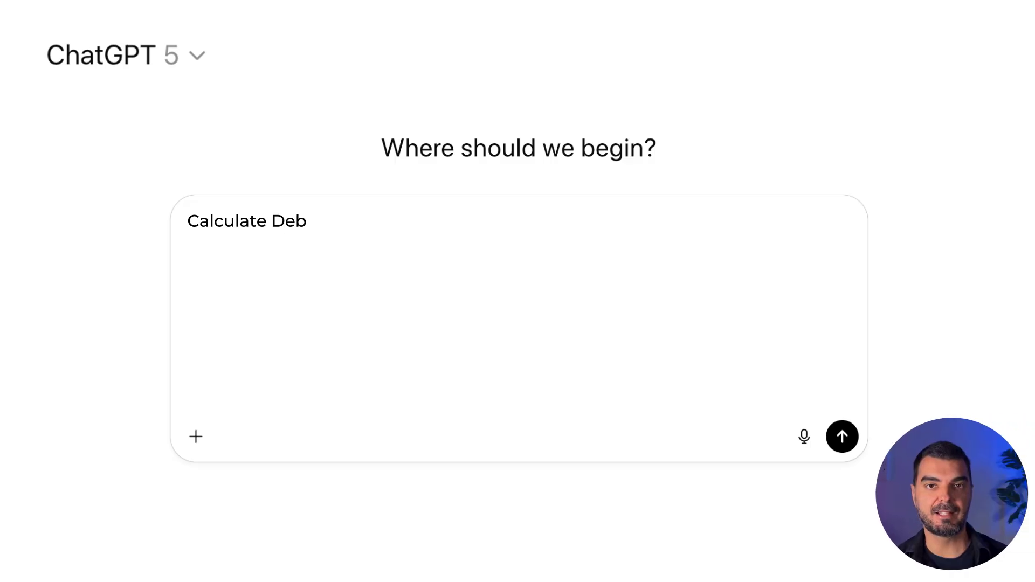
{"action": "type", "text": "t to Equity ratio and Net Deb"}
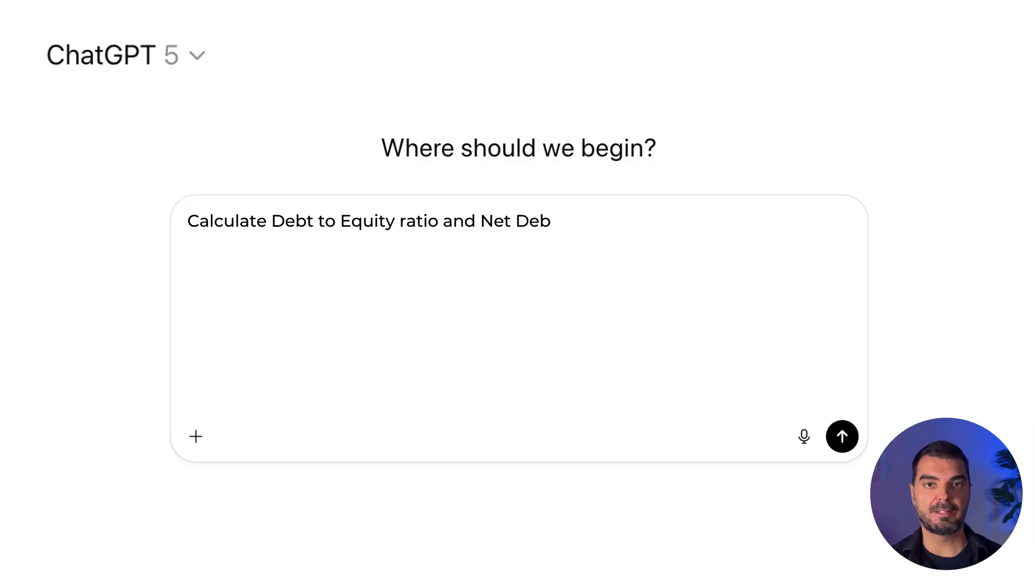
{"action": "type", "text": "t to Ebitda ratio and assess"}
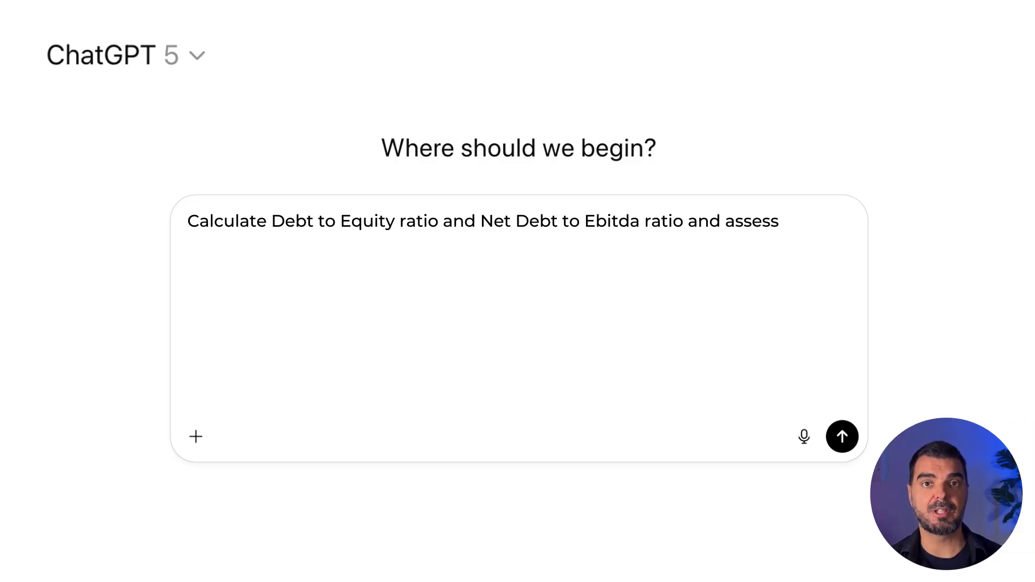
{"action": "type", "text": " risk vs thresholds. Calculate"}
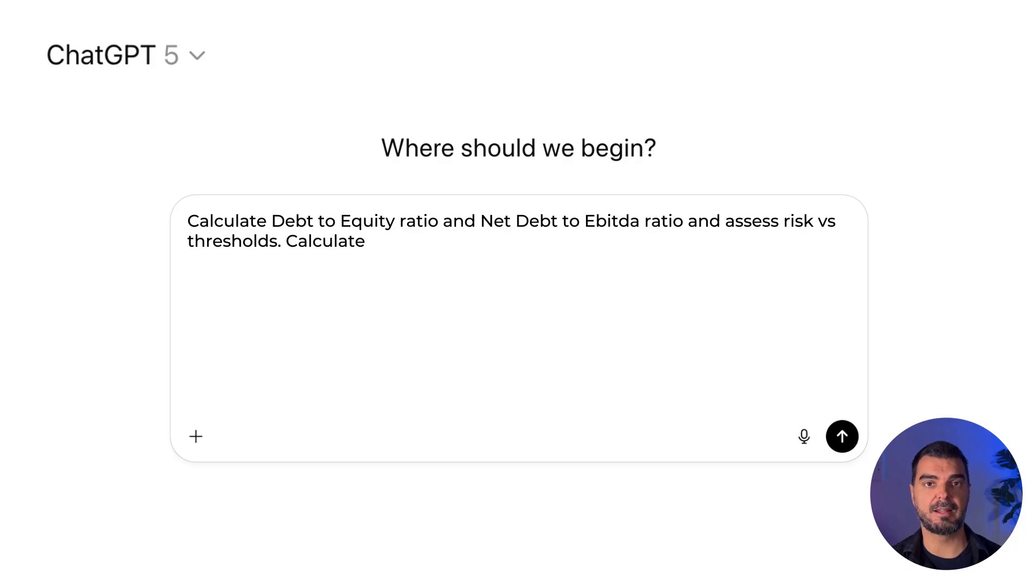
{"action": "type", "text": " Interest Coverage and draft"}
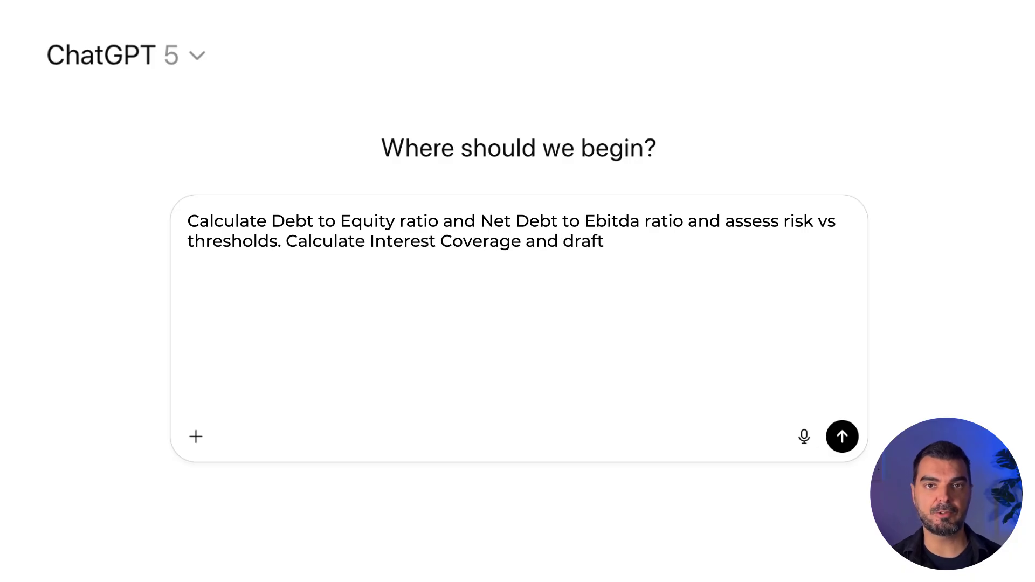
{"action": "type", "text": " comment. Show debt maturities"}
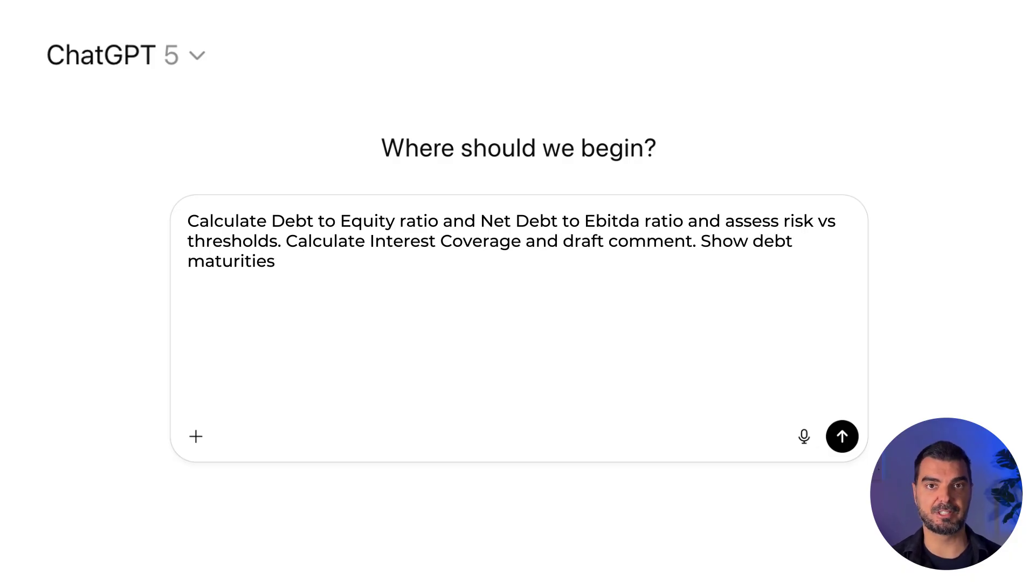
{"action": "type", "text": " by year and next 12 months. What are the ke"}
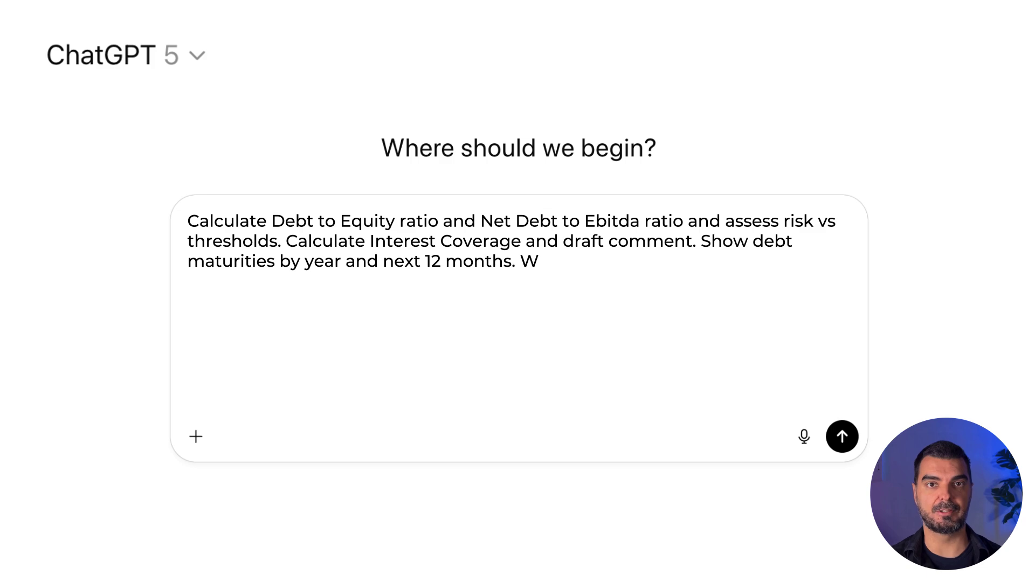
{"action": "type", "text": "y red flags identified"}
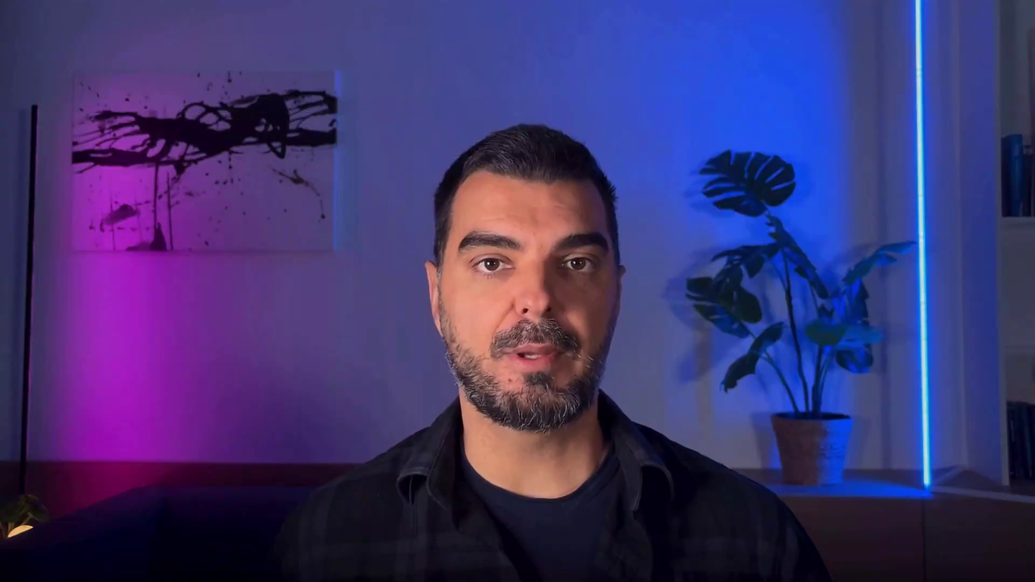
Write a prompt for Ebitda, Adjusted Ebitda, margin trend by period, non-recurring impacts and peer comparison.
{"action": "type", "text": "Calculate E"}
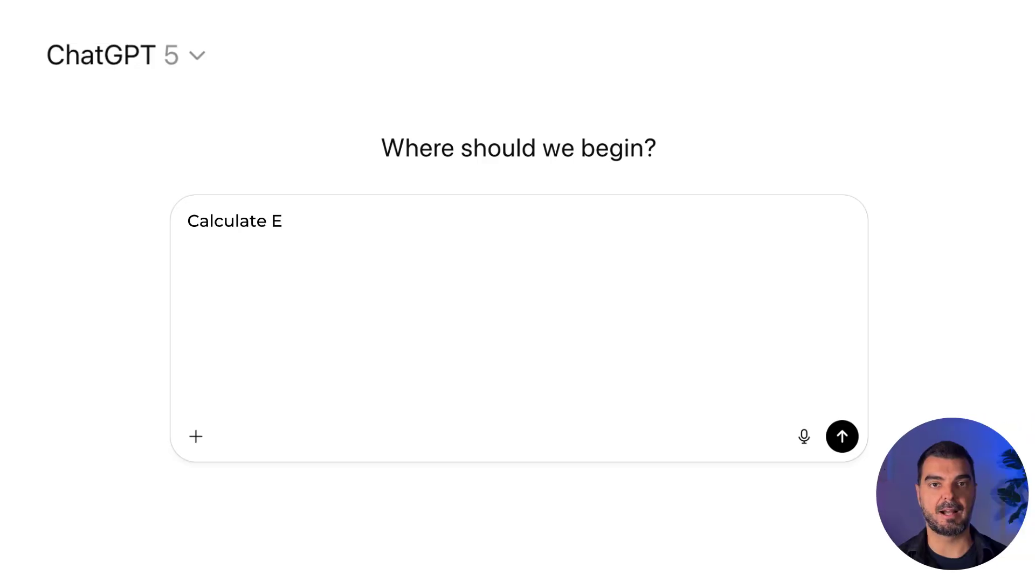
{"action": "type", "text": "bitda and Adjusted ebitda."}
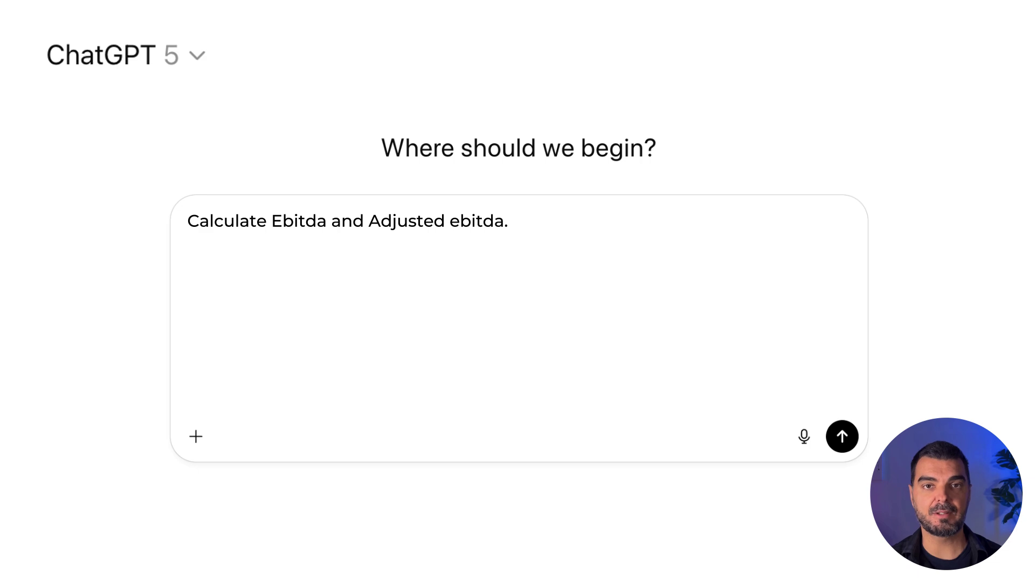
{"action": "type", "text": " Calculate Ebitda margin by p"}
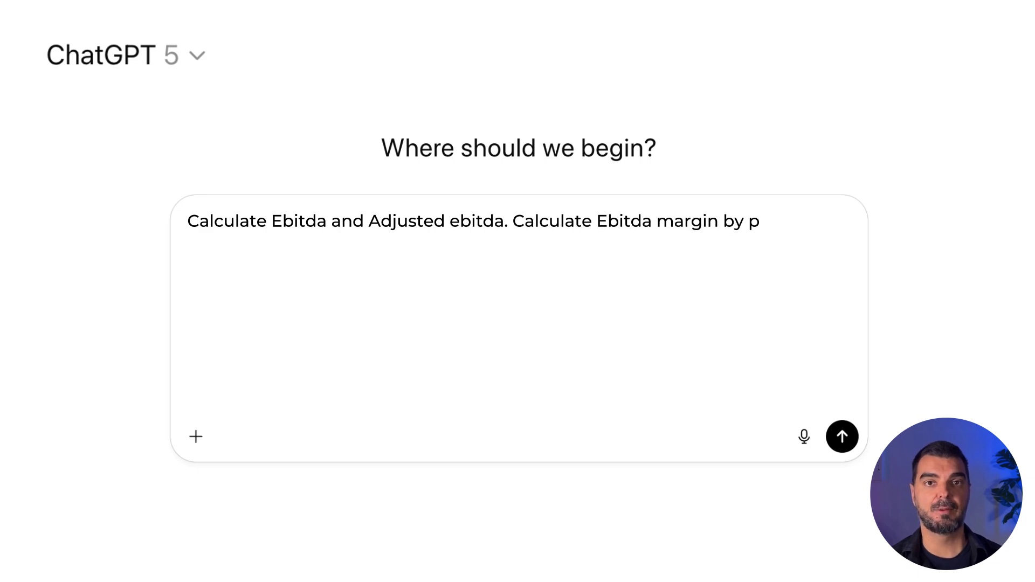
{"action": "type", "text": "eriod; highlight trend. Iden"}
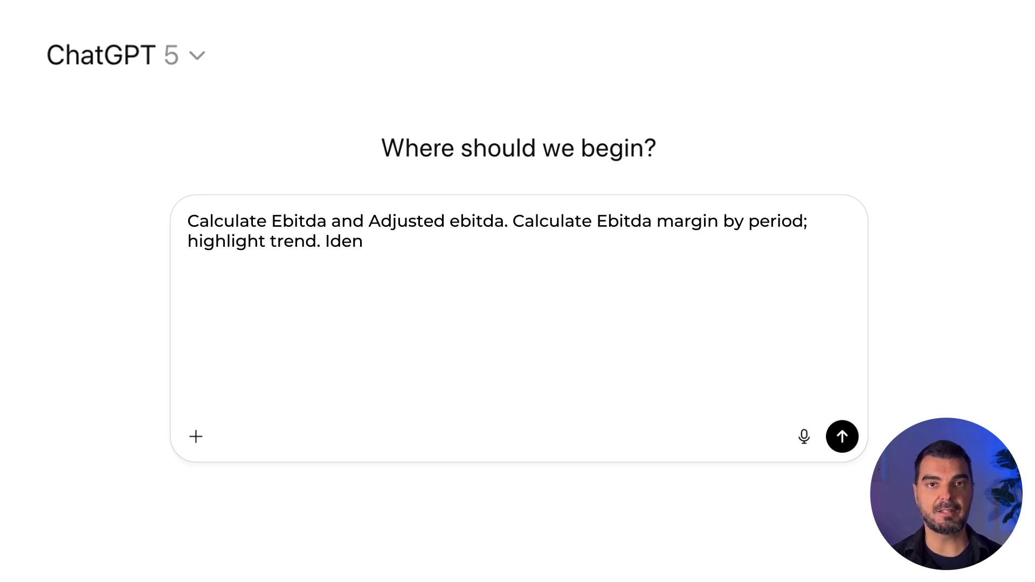
{"action": "type", "text": "tify non-recurring items and"}
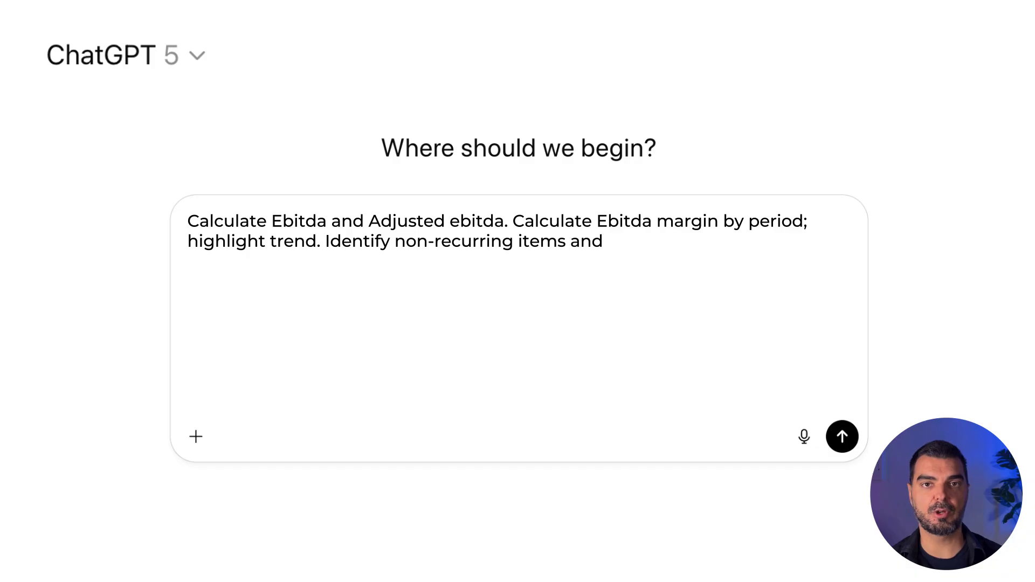
{"action": "type", "text": " impact on margins."}
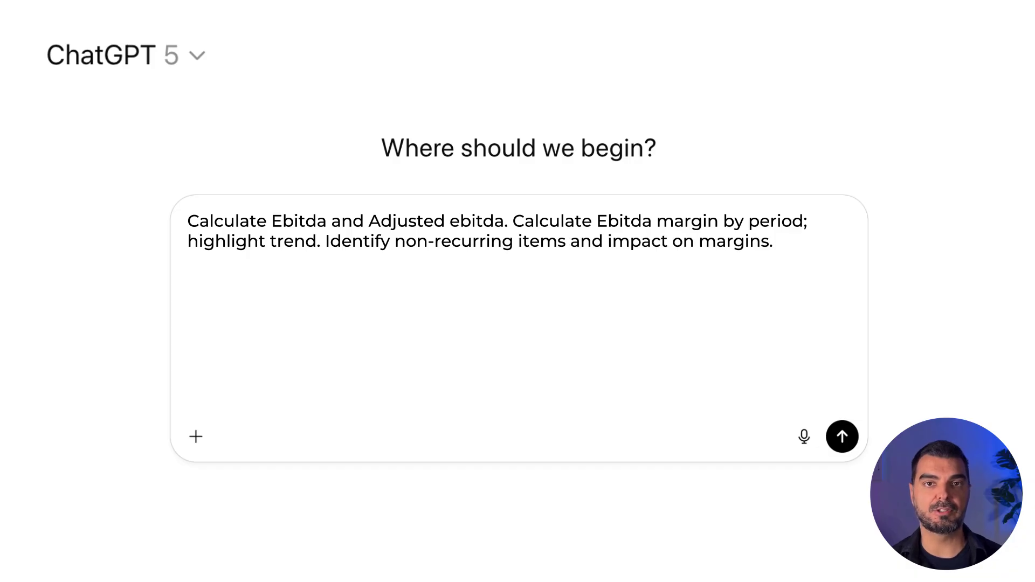
{"action": "type", "text": " Compare with peers."}
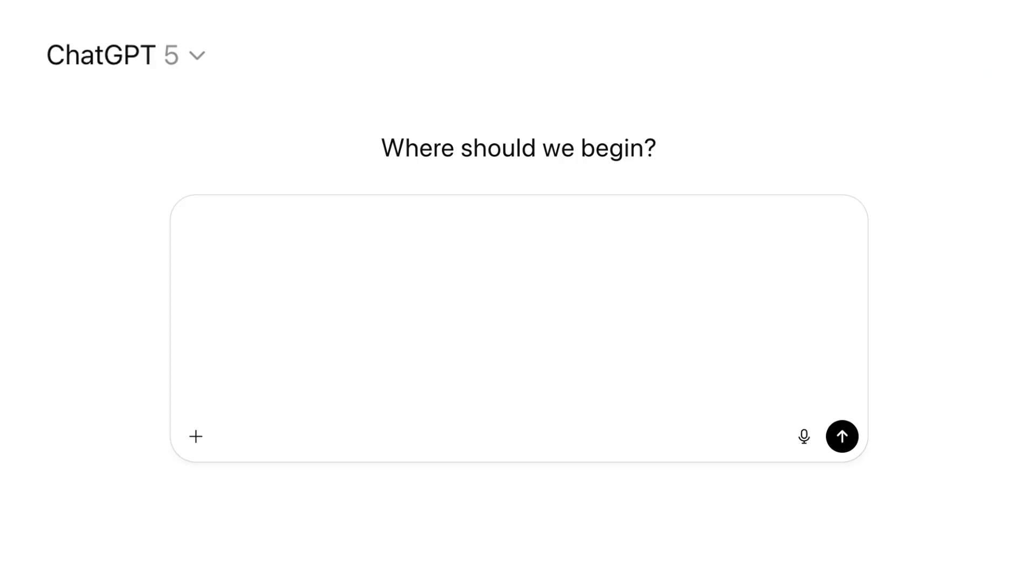
Write a prompt for net working capital by formula, NWC-to-Sales, DSO/DIO/DPO, outliers and efficiency recommendations.
{"action": "type", "text": "Calculate Ne"}
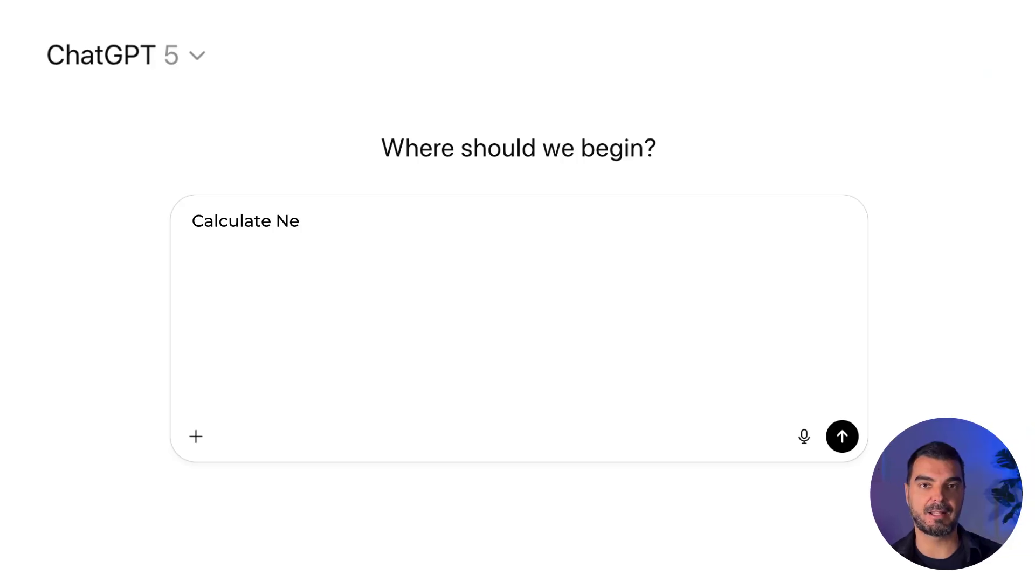
{"action": "type", "text": "t working capital per formu"}
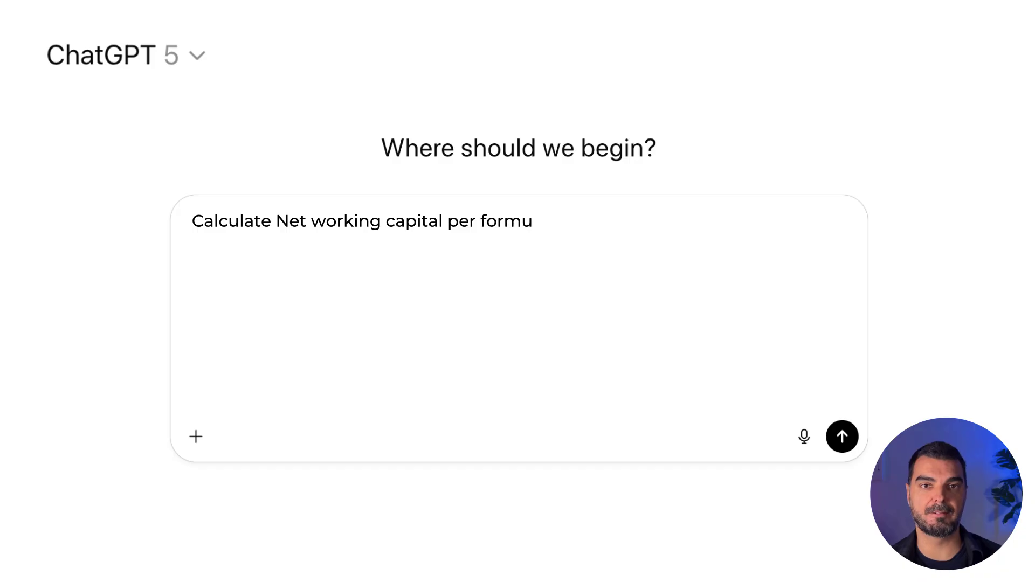
{"action": "type", "text": "la: Account receivables + I"}
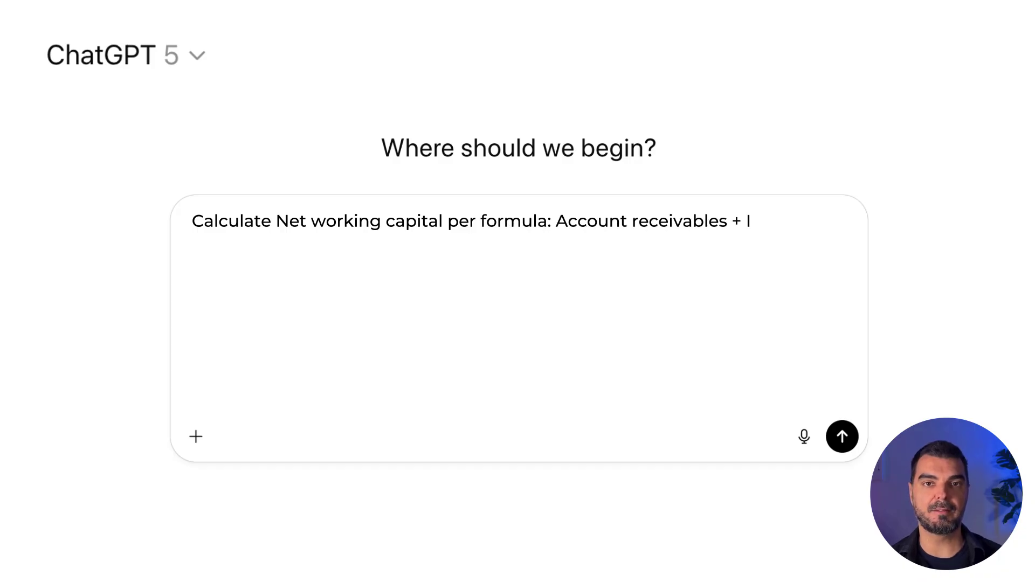
{"action": "type", "text": "nventory – account payables"}
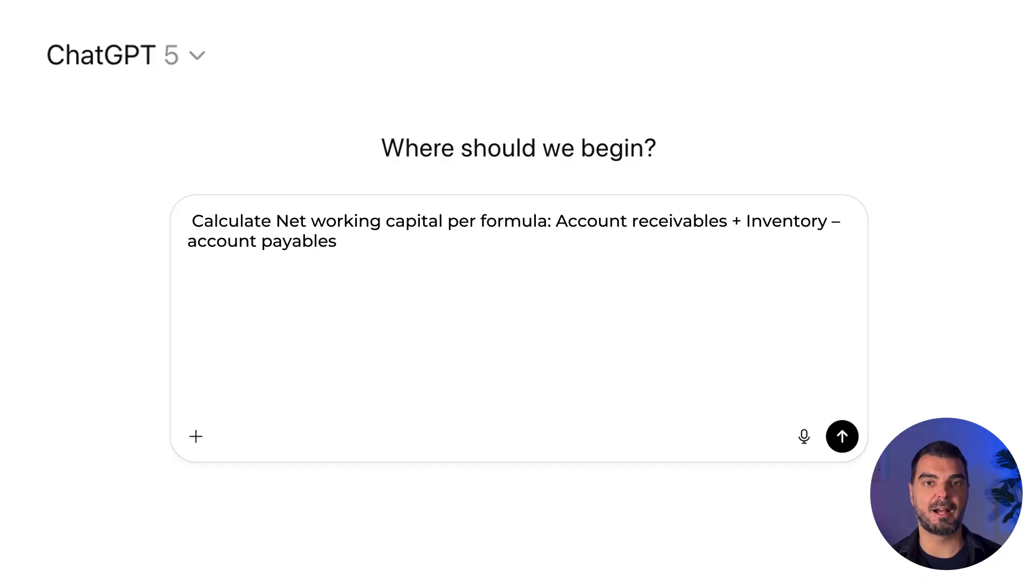
{"action": "type", "text": " and give your comments and"}
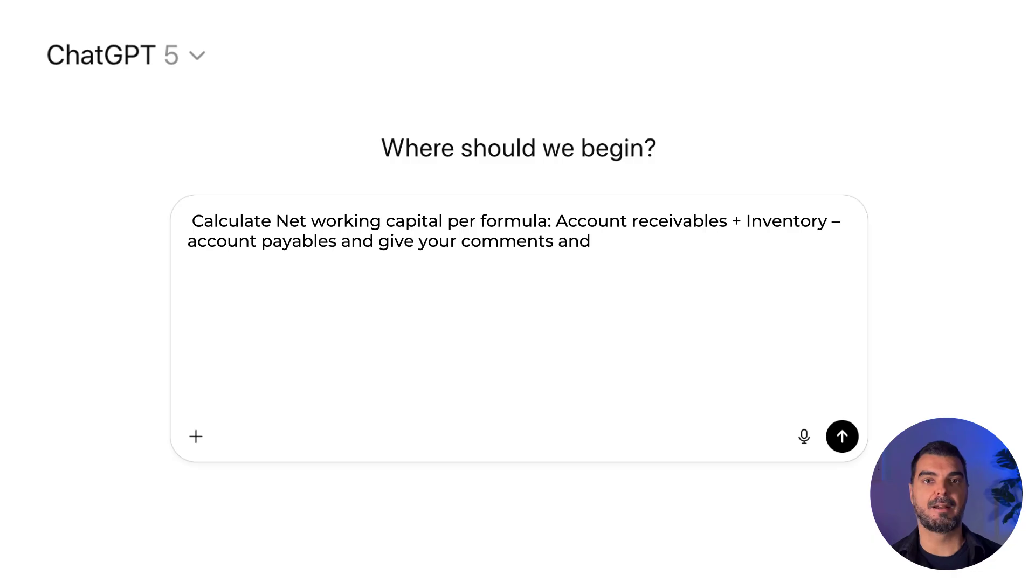
{"action": "type", "text": " highlights shortly. Calculate Net working capit"}
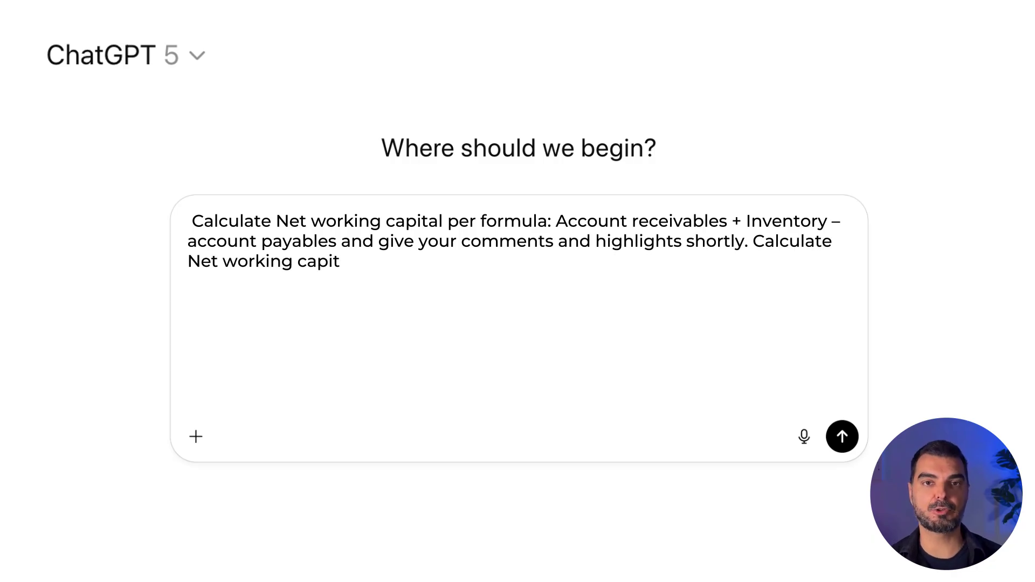
{"action": "type", "text": "al to Sales ratio shows trends."}
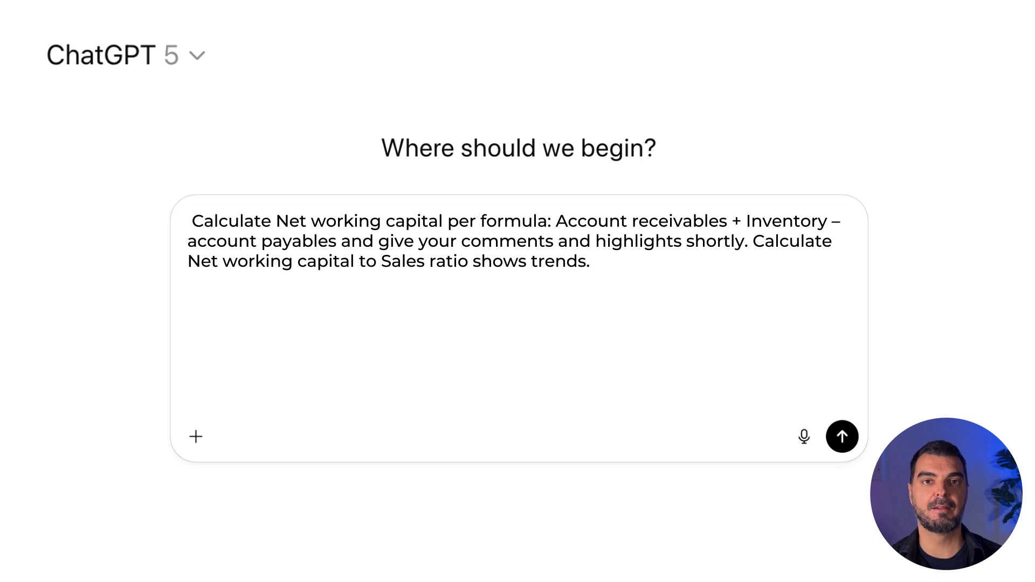
{"action": "type", "text": " Calculate Days"}
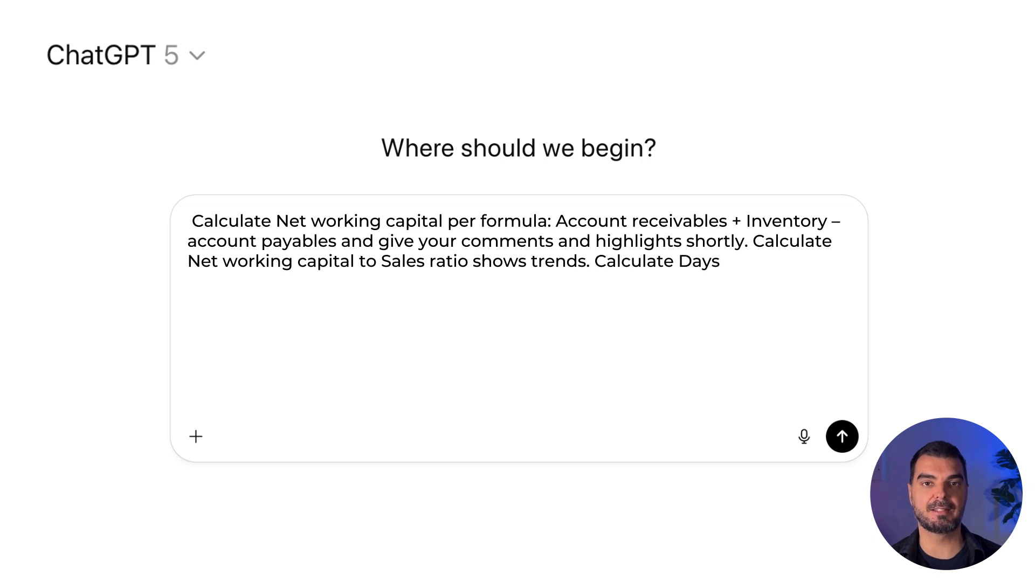
{"action": "type", "text": " sales outstanding, Days in"}
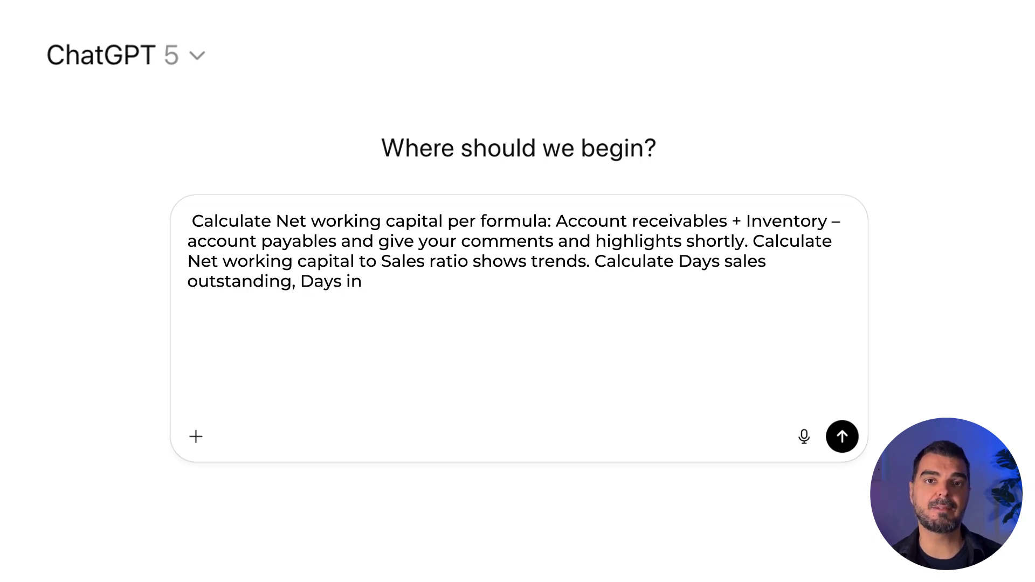
{"action": "type", "text": "ventory outstanding, Days p"}
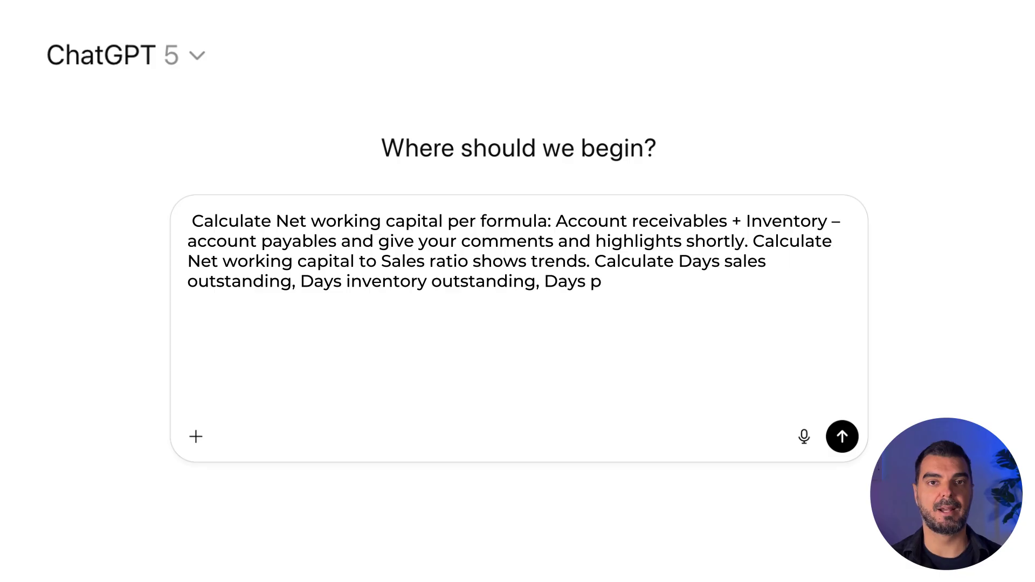
{"action": "type", "text": "ayables outstanding and giv"}
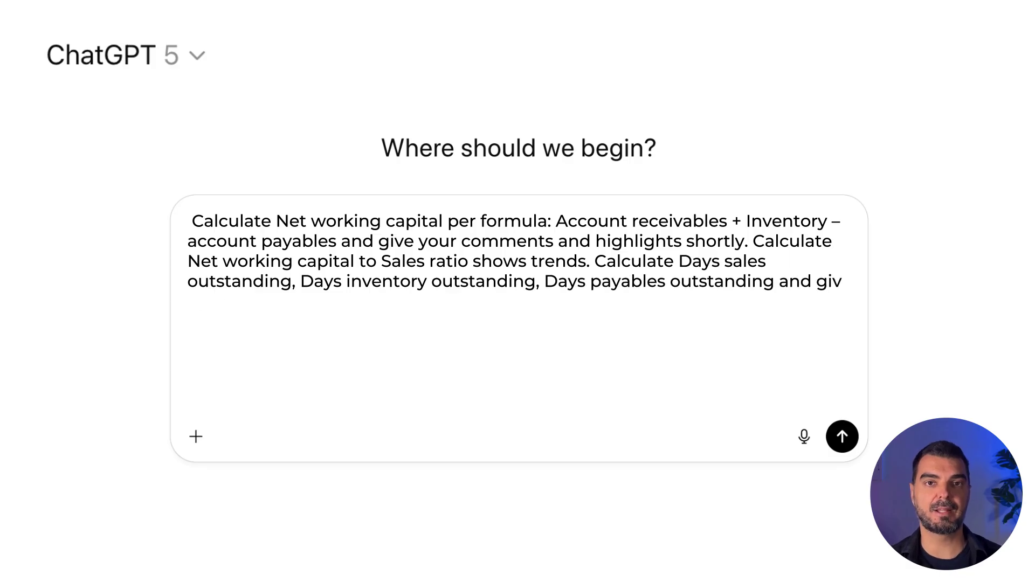
{"action": "type", "text": "e comments. Flag outliers. A"}
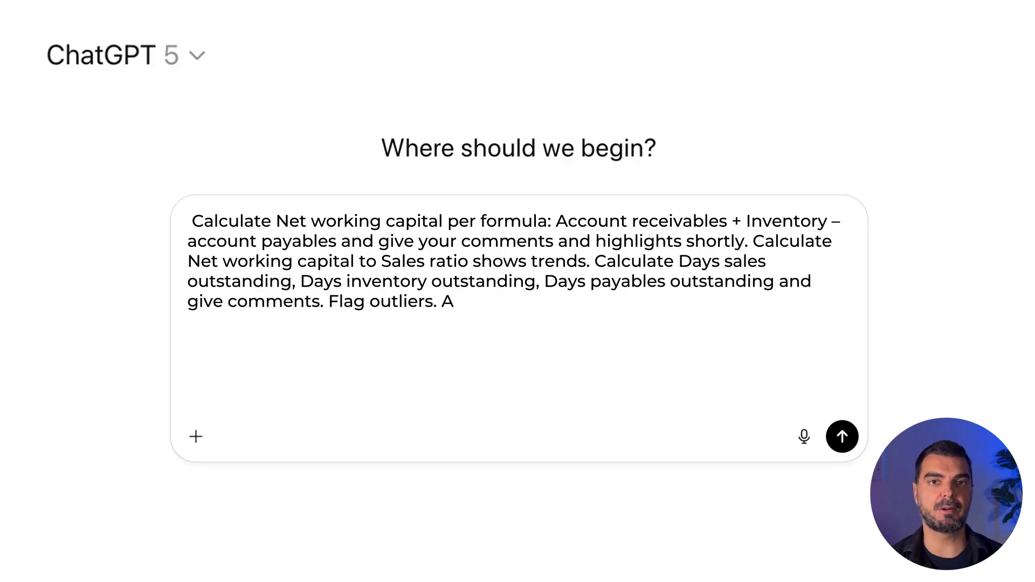
{"action": "type", "text": "ny recommendation to improv"}
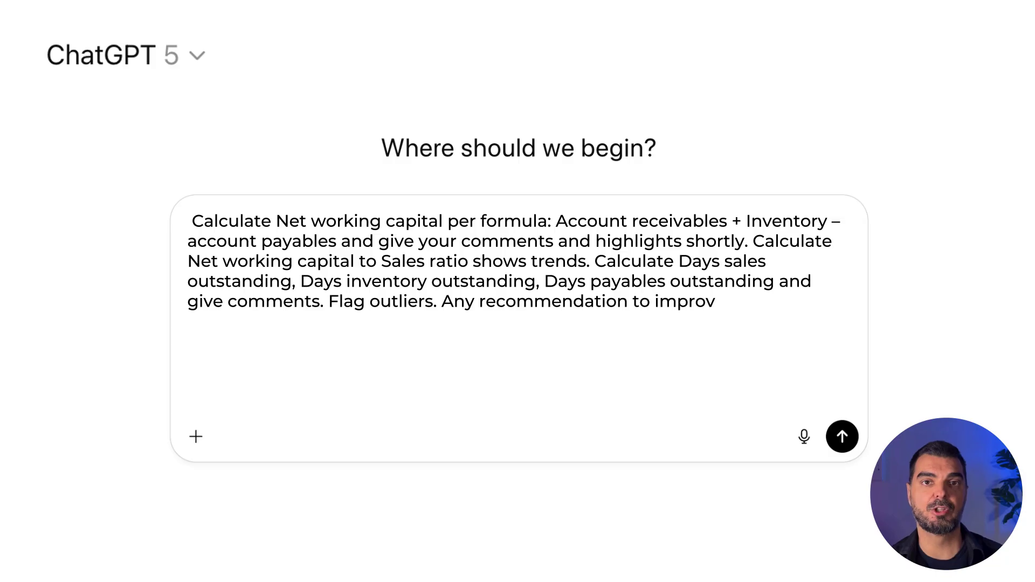
{"action": "type", "text": "e efficiency?"}
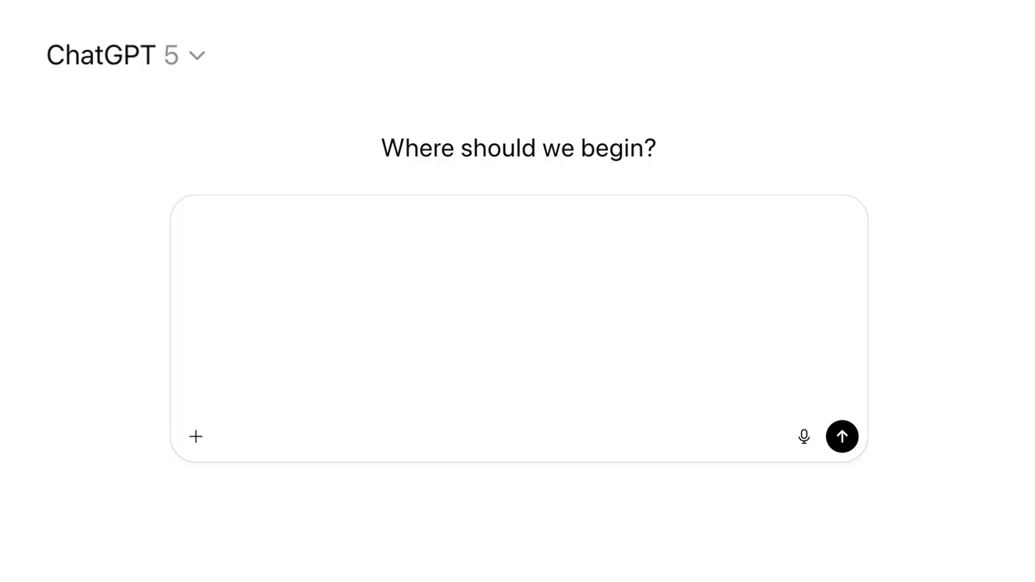
Write a prompt comparing ROIC with WACC, plus ROE, ROA, asset turnover and capital intensity ratios.
{"action": "type", "text": "Calculate Return on invested capit"}
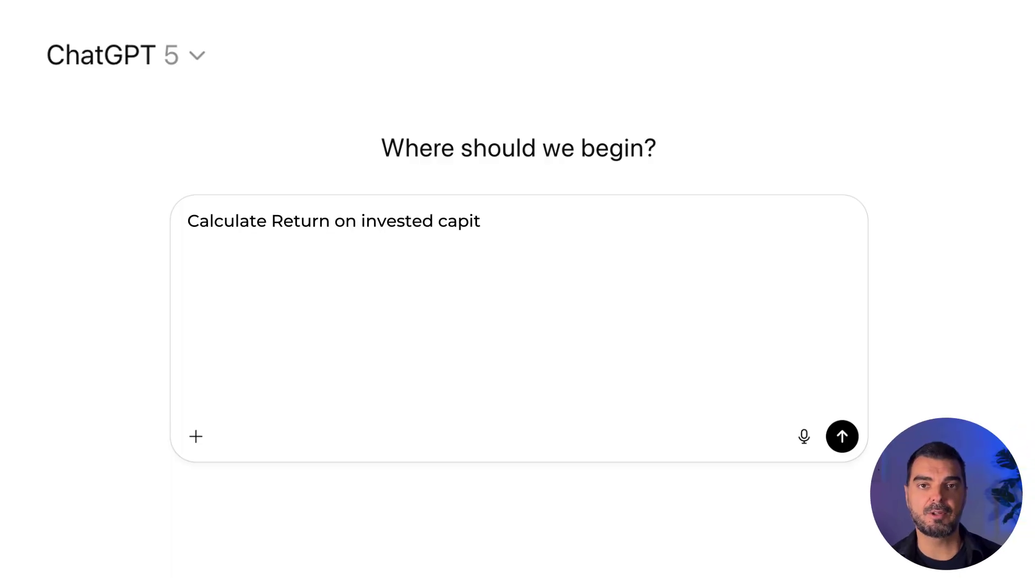
{"action": "type", "text": "al and compare with weighted avera"}
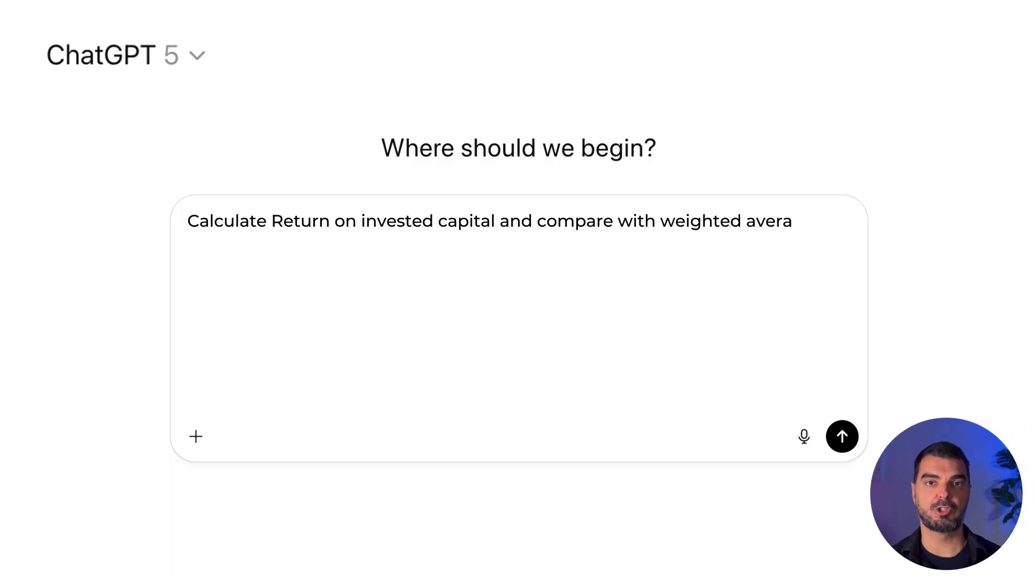
{"action": "type", "text": "ge cost of capital, give your comm"}
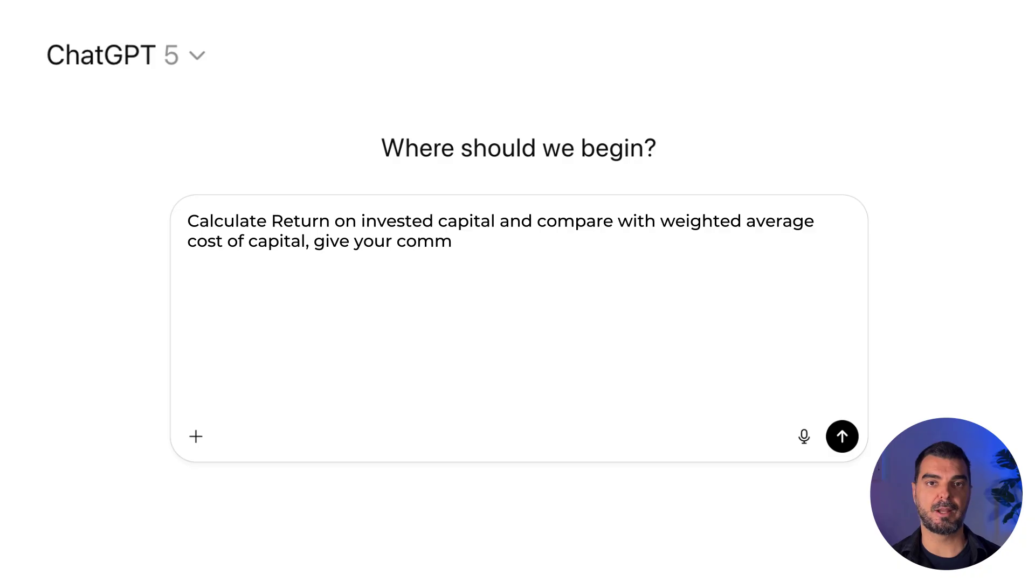
{"action": "type", "text": "ent on this. Calcualte"}
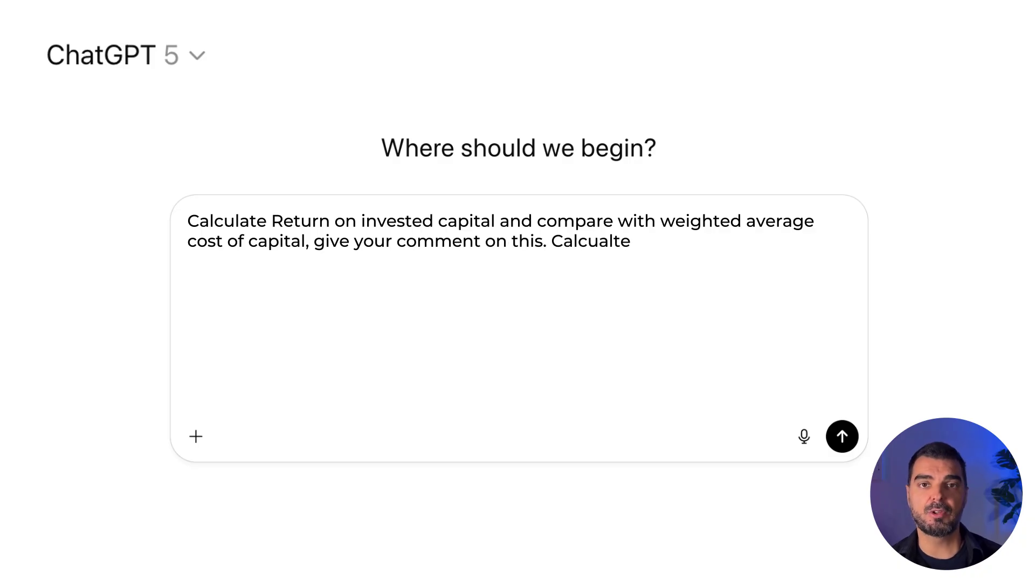
{"action": "type", "text": " retrun on equiry and return"}
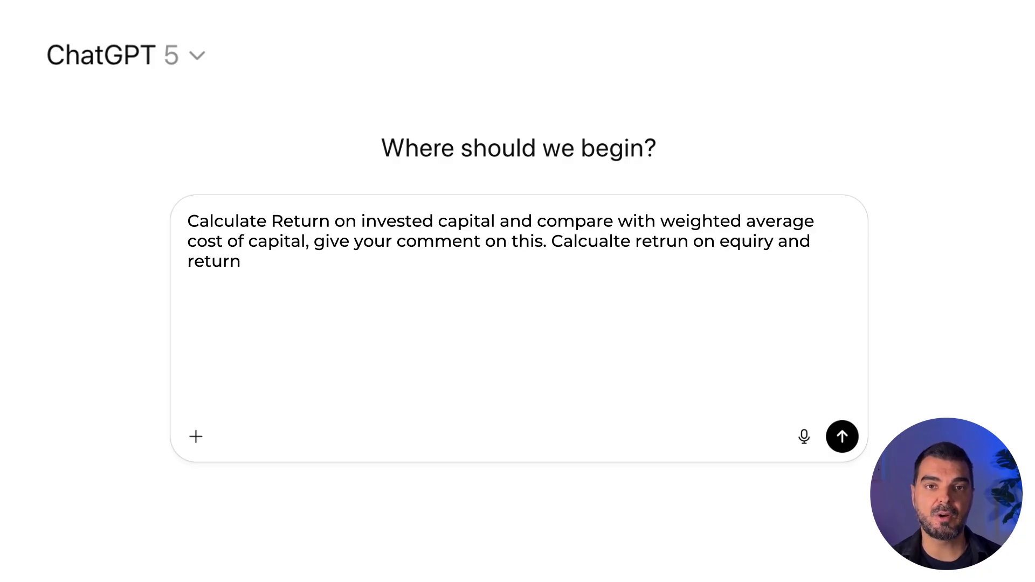
{"action": "type", "text": " on assets and give comments."}
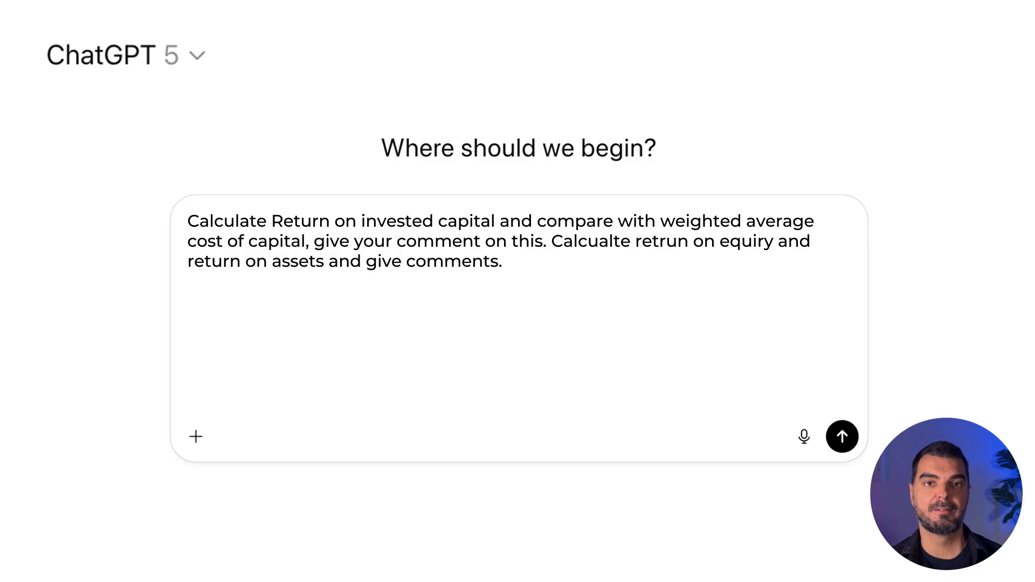
{"action": "type", "text": " Show asset turnover"}
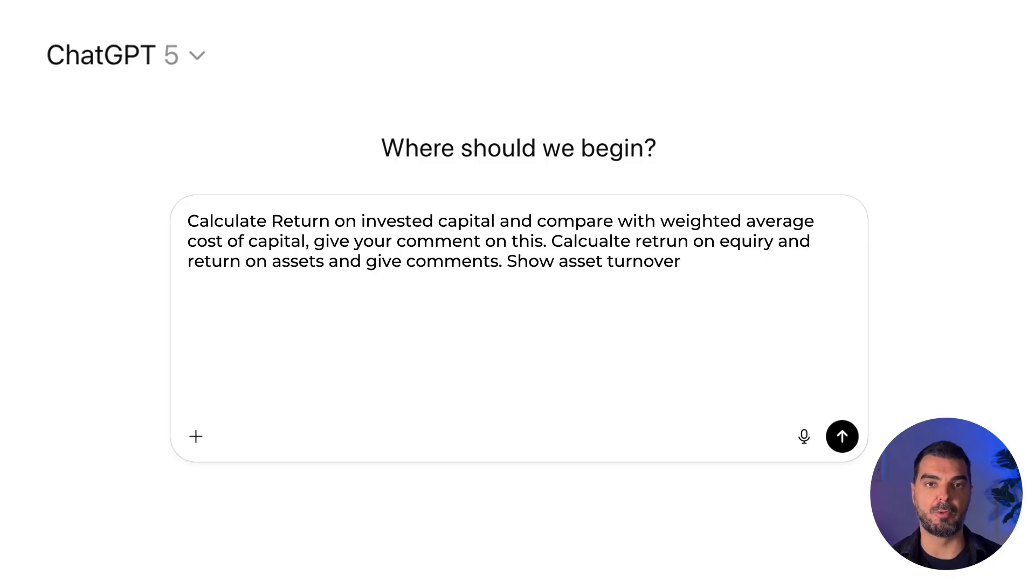
{"action": "type", "text": " and ‘capital intensity with cal"}
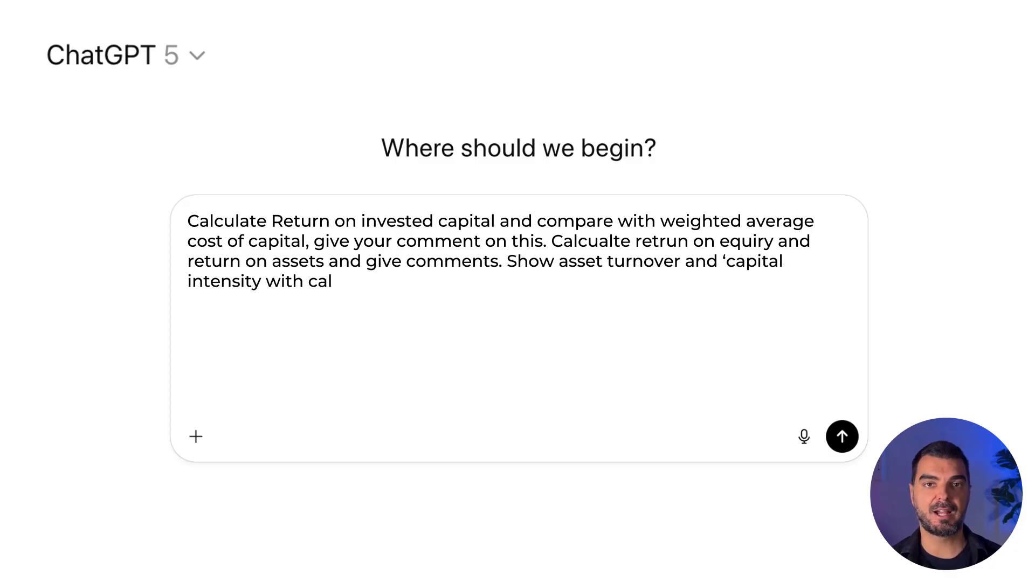
{"action": "type", "text": "culating and explaining ratios:"}
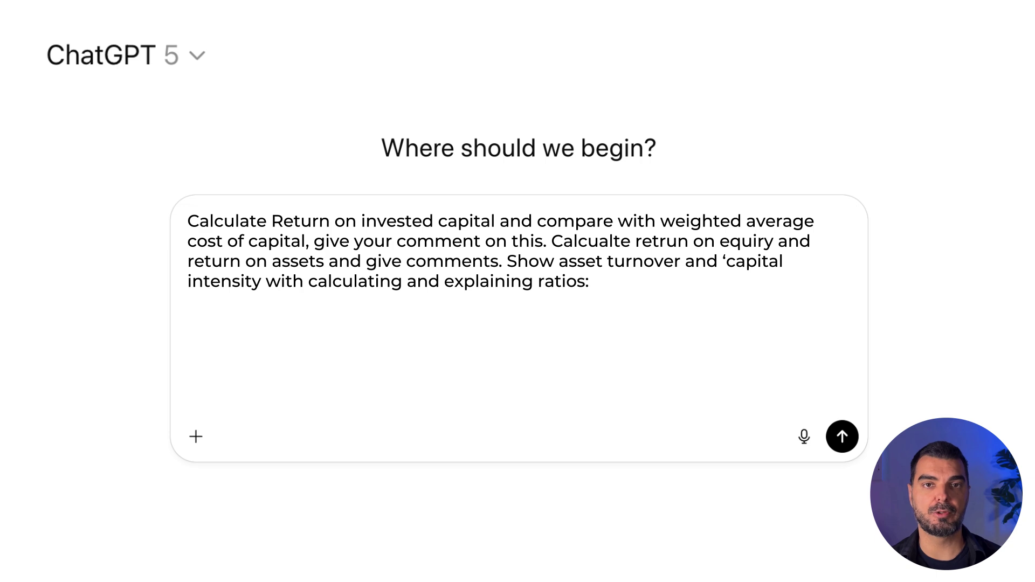
{"action": "type", "text": " Capital expenditures to Sales, property"}
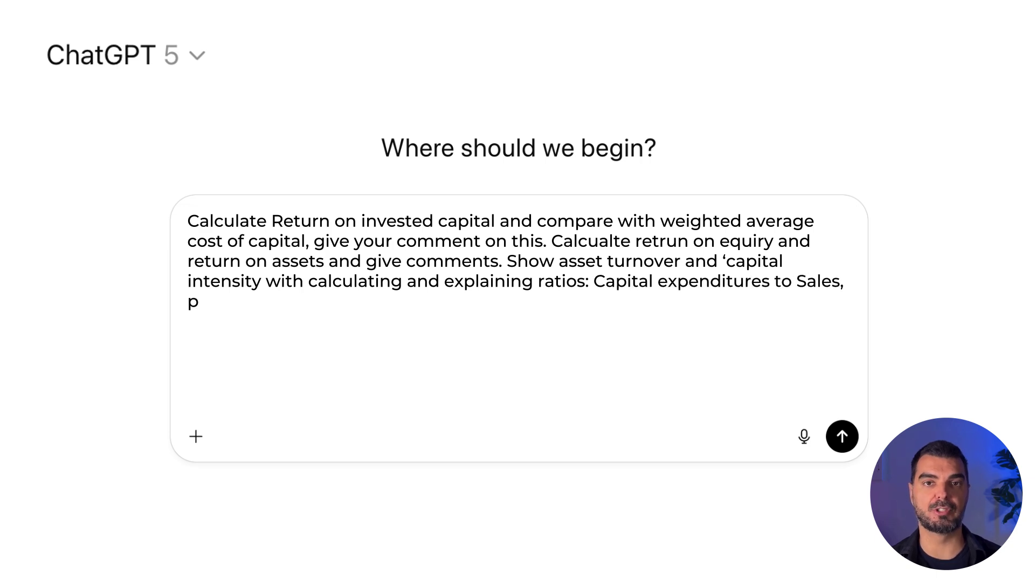
{"action": "type", "text": " plant and equipment to Sales."}
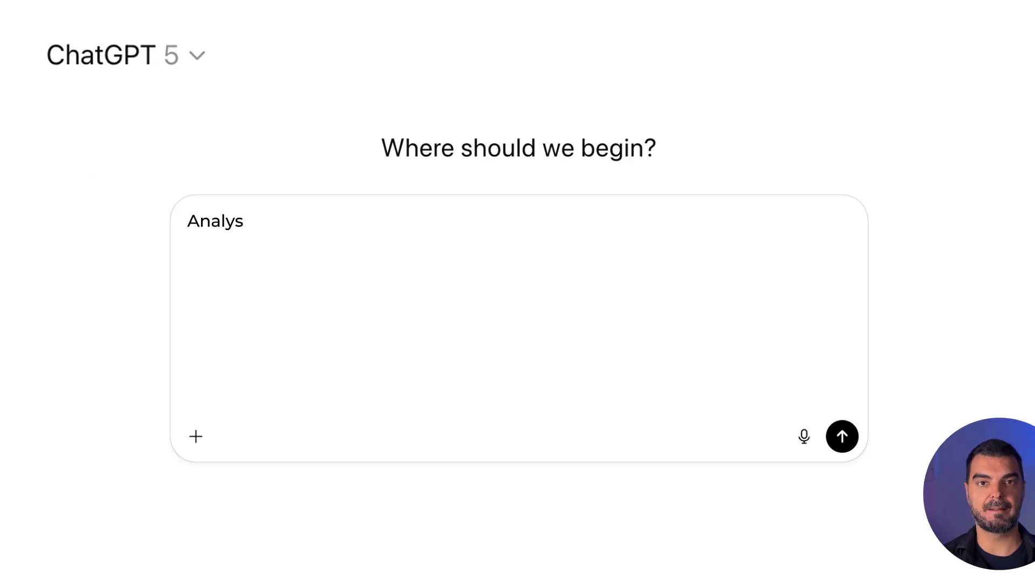
Prompt for operating cash flow vs net income trends, indirect-method reconciliation and contributors.
{"action": "type", "text": "e operating cash flow"}
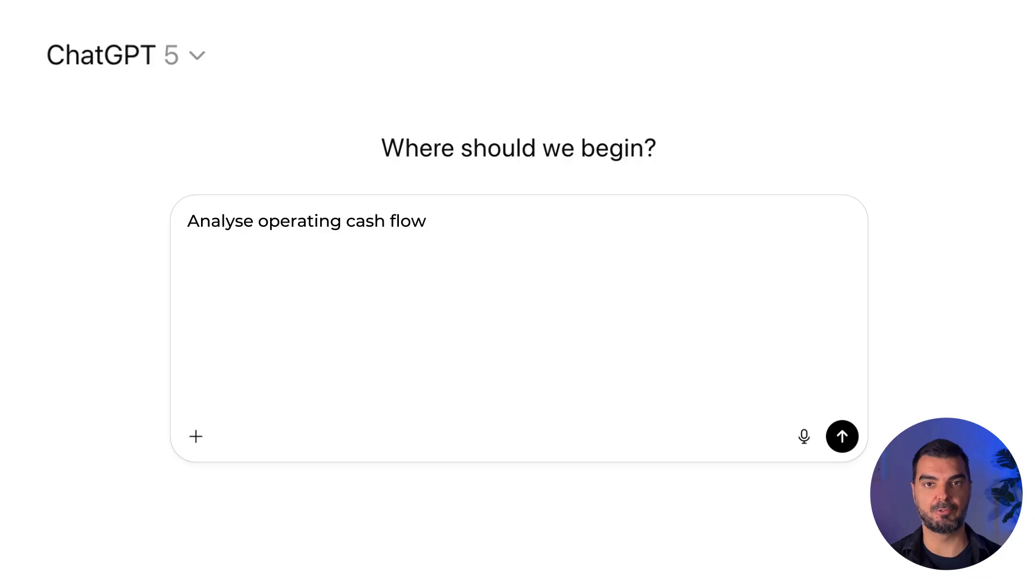
{"action": "type", "text": " vs net income—trend and variances."}
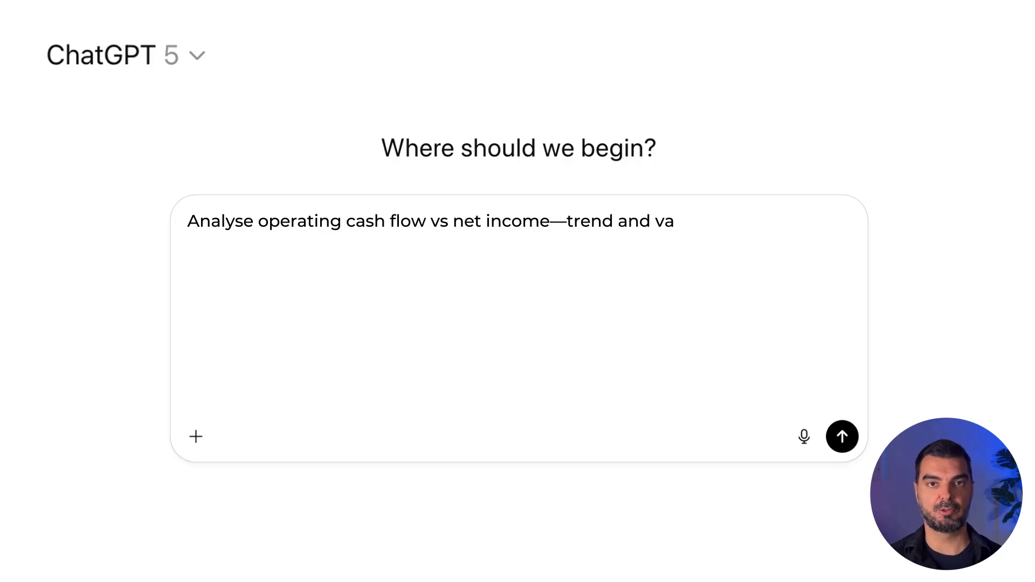
{"action": "key", "text": "shift+Return"}
{"action": "type", "text": "Reconcile Net inco"}
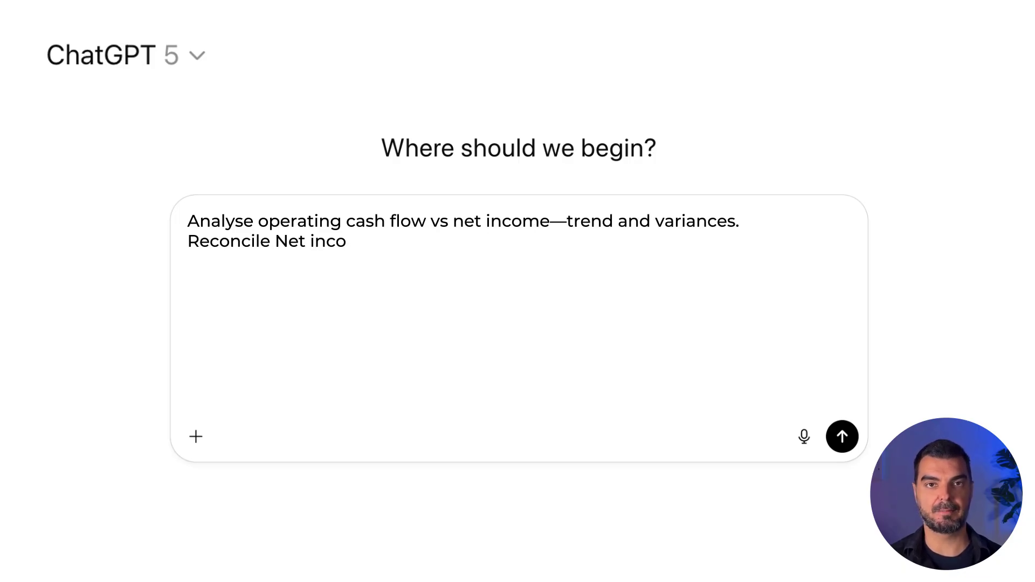
{"action": "type", "text": "me and cash flow from opera"}
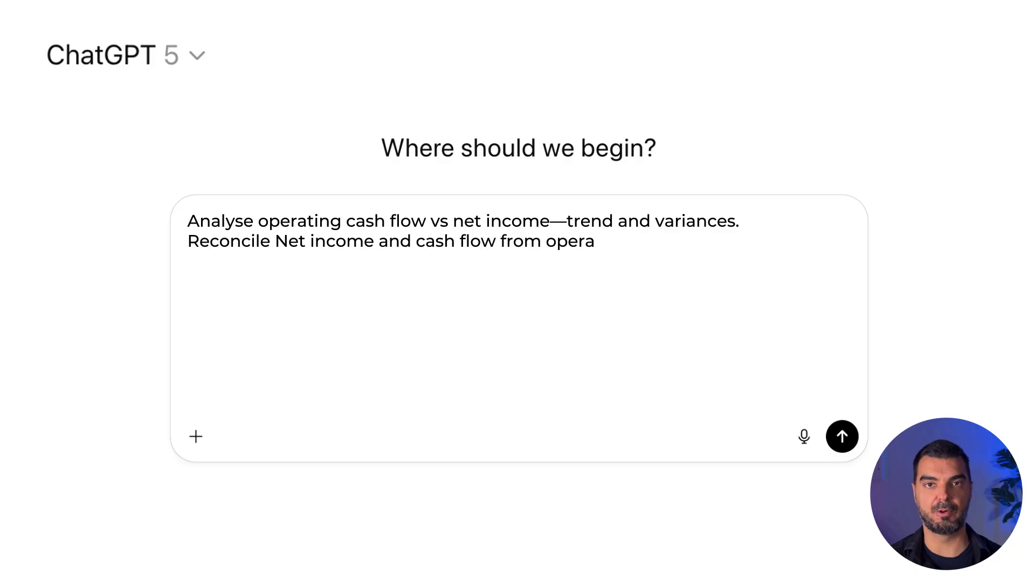
{"action": "type", "text": "tions via indirect method; q"}
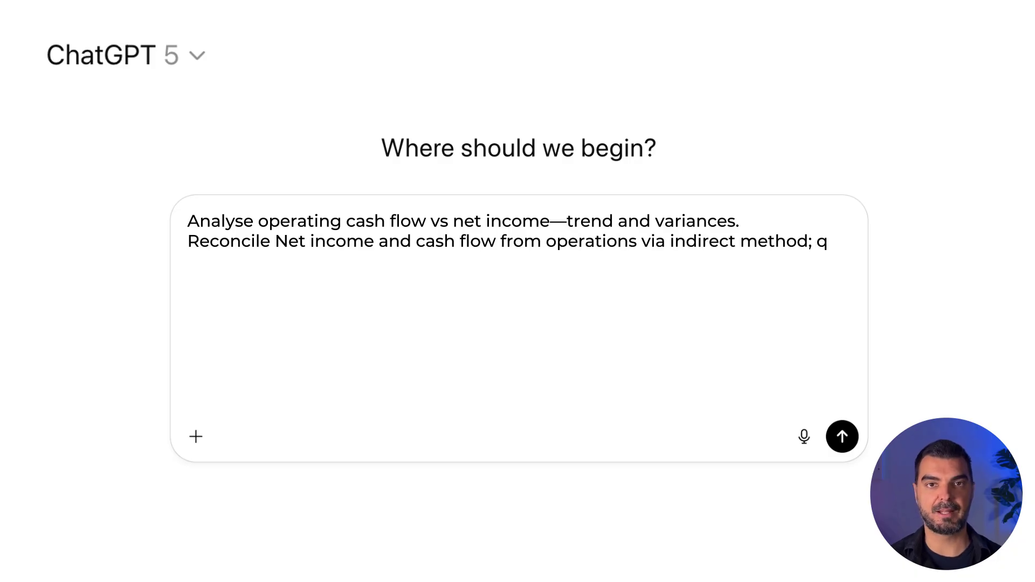
{"action": "type", "text": "uantify contributions from"}
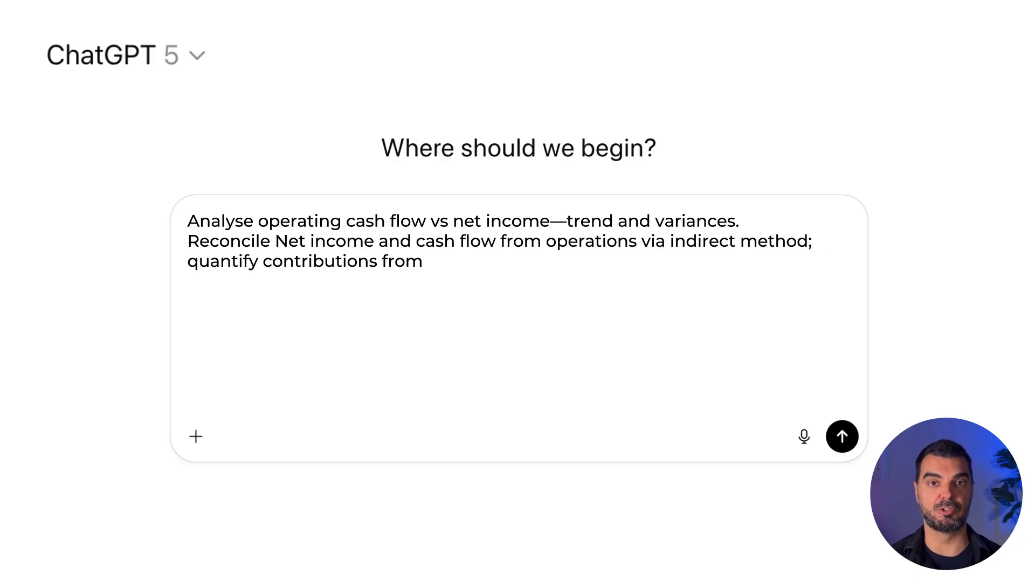
{"action": "type", "text": " net working capital (Account"}
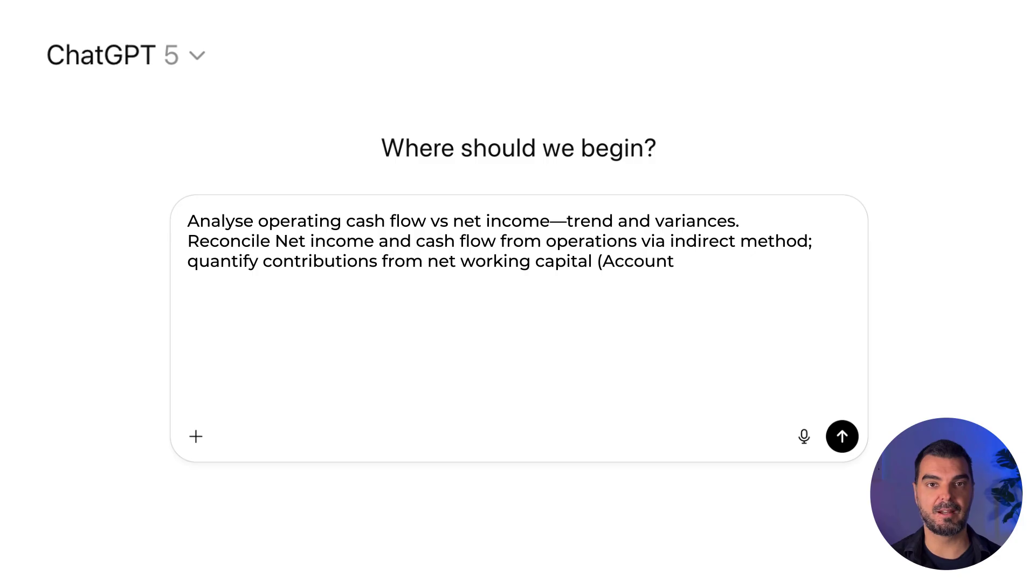
{"action": "type", "text": " receivables, inventories a"}
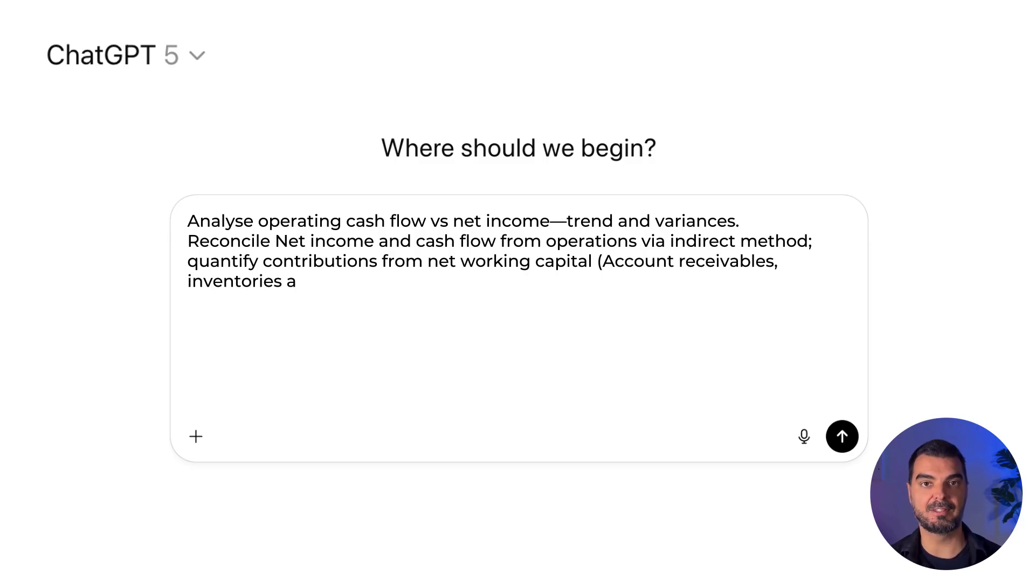
{"action": "type", "text": "nd account payable), non-cas"}
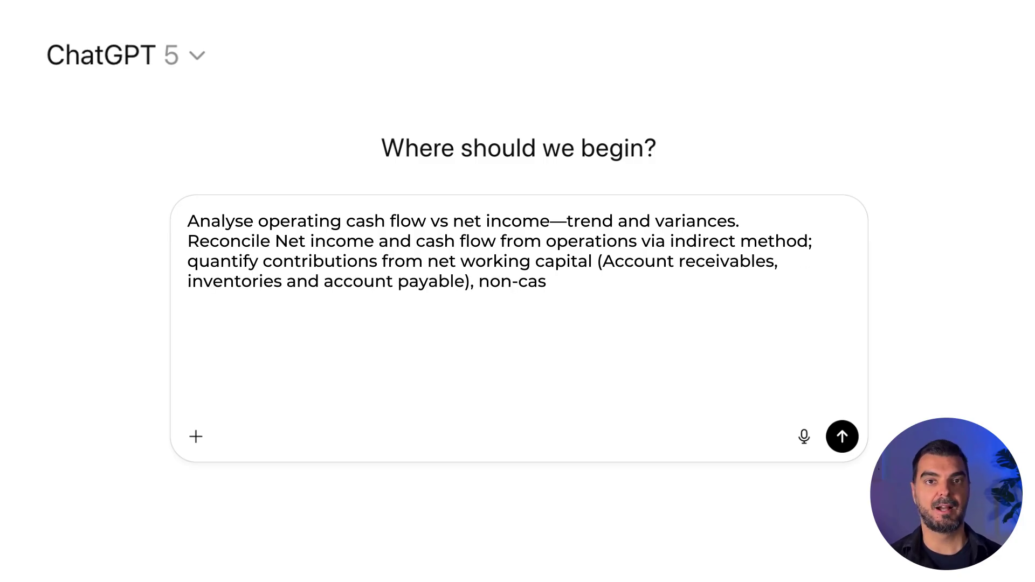
{"action": "type", "text": "h items (Depreciation and p"}
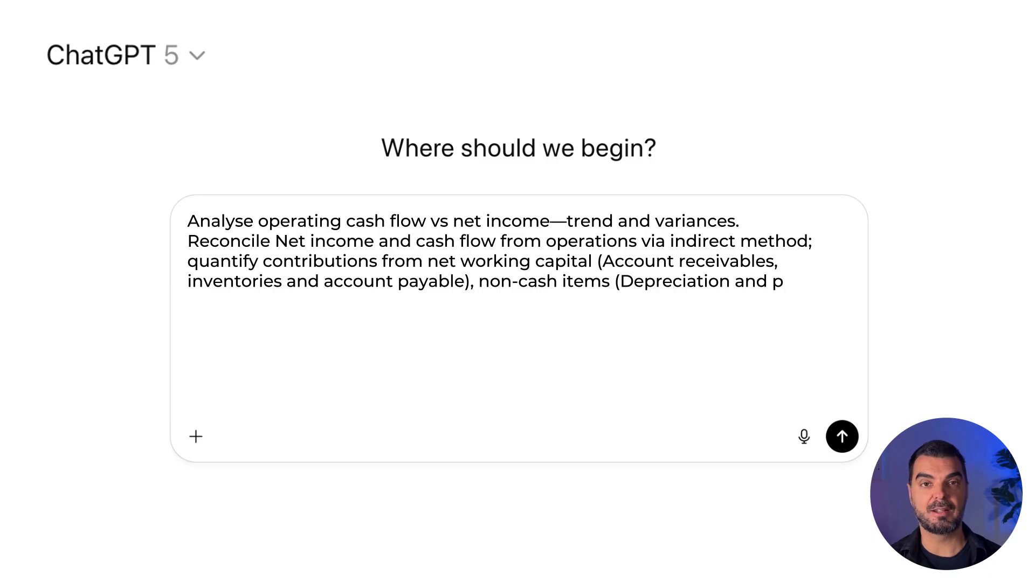
{"action": "type", "text": "rovisions), and one-offs; en"}
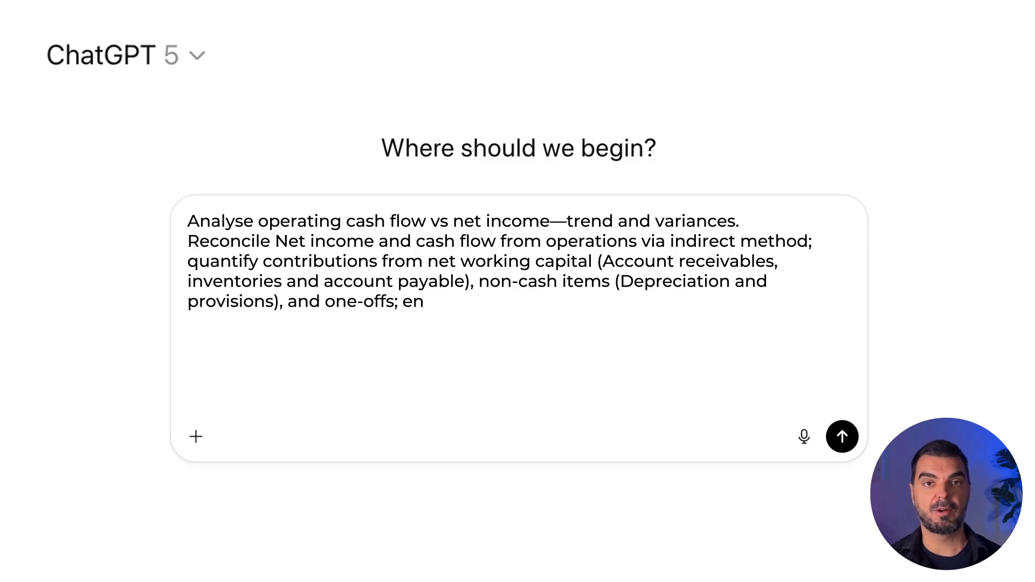
{"action": "type", "text": "d with a one-sentence takea"}
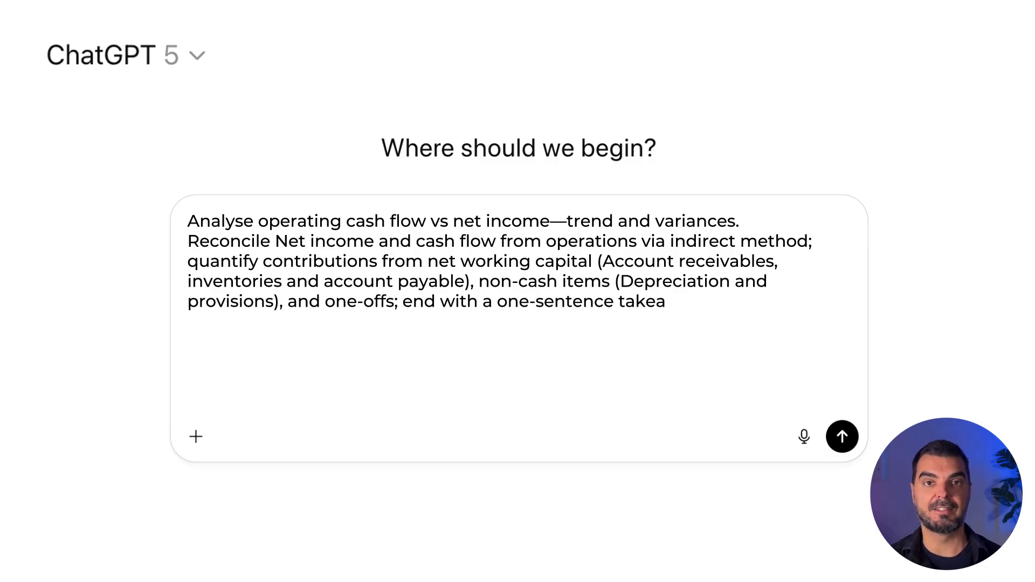
{"action": "type", "text": "way. Calculate Free cash flow and gi"}
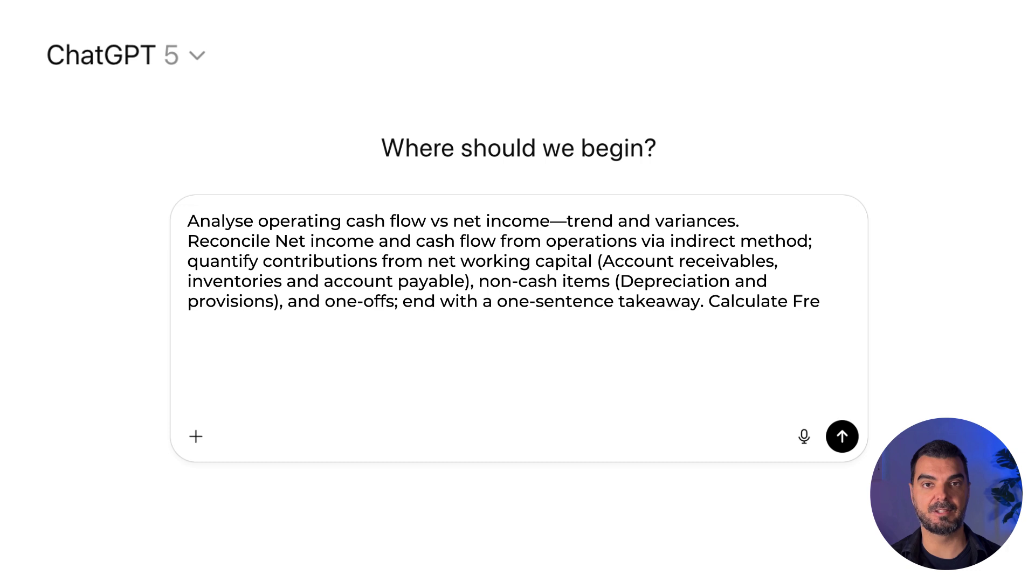
{"action": "type", "text": "ve you commentary."}
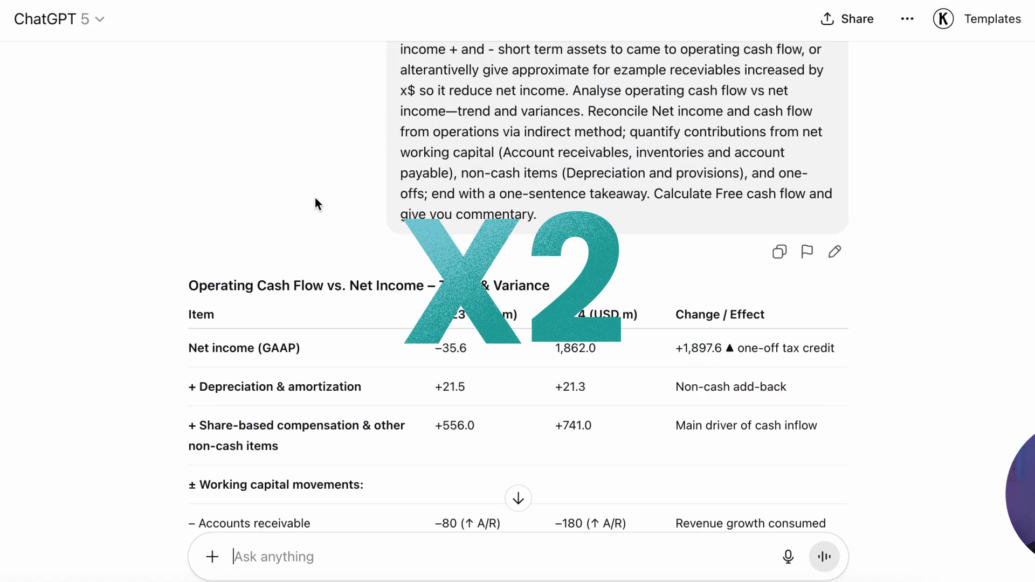
Scroll through the reconciliation table, interpretation, free cash flow of about 887 million USD, and takeaway.
{"action": "scroll", "coordinate": [315, 197], "scroll_direction": "down", "scroll_amount": 3}
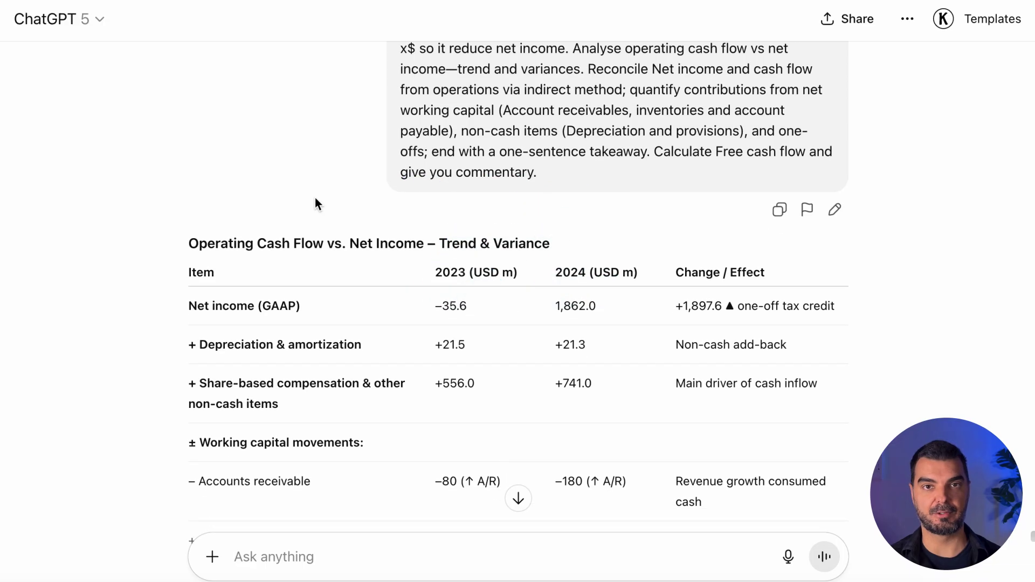
{"action": "scroll", "coordinate": [315, 197], "scroll_direction": "down", "scroll_amount": 1}
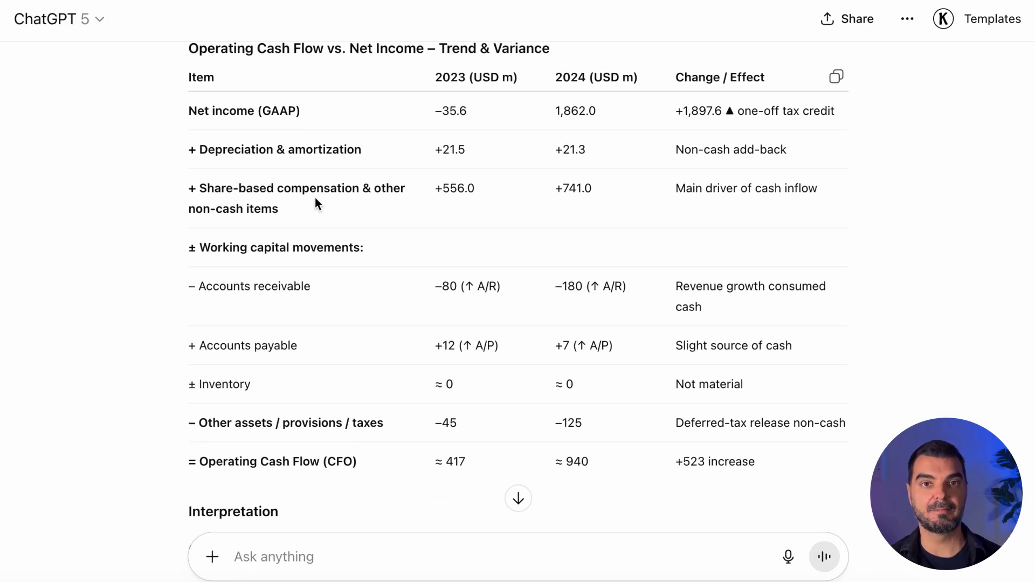
{"action": "scroll", "coordinate": [316, 199], "scroll_direction": "down", "scroll_amount": 3}
{"action": "scroll", "coordinate": [315, 199], "scroll_direction": "down", "scroll_amount": 6}
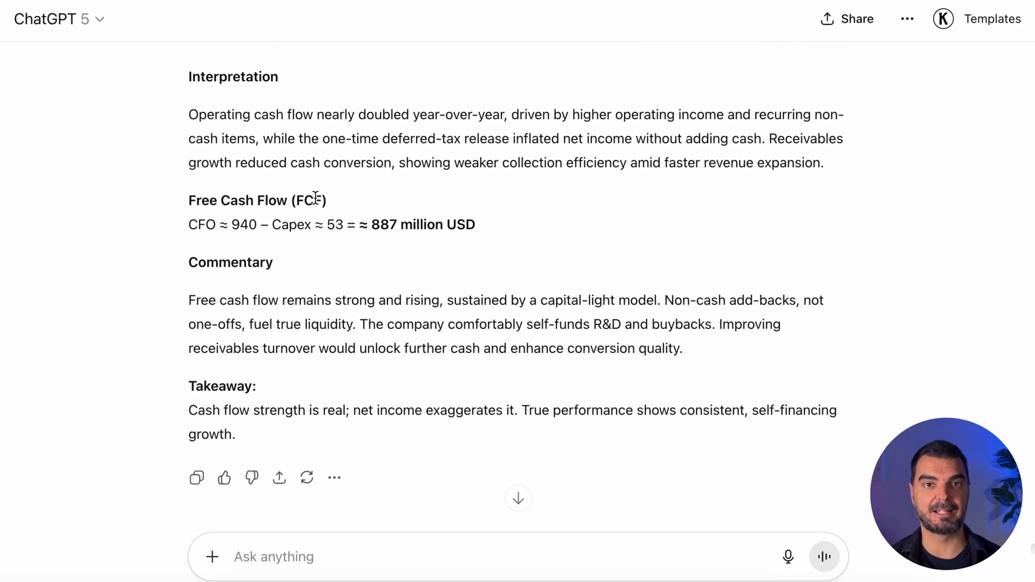
{"action": "scroll", "coordinate": [316, 198], "scroll_direction": "down", "scroll_amount": 1}
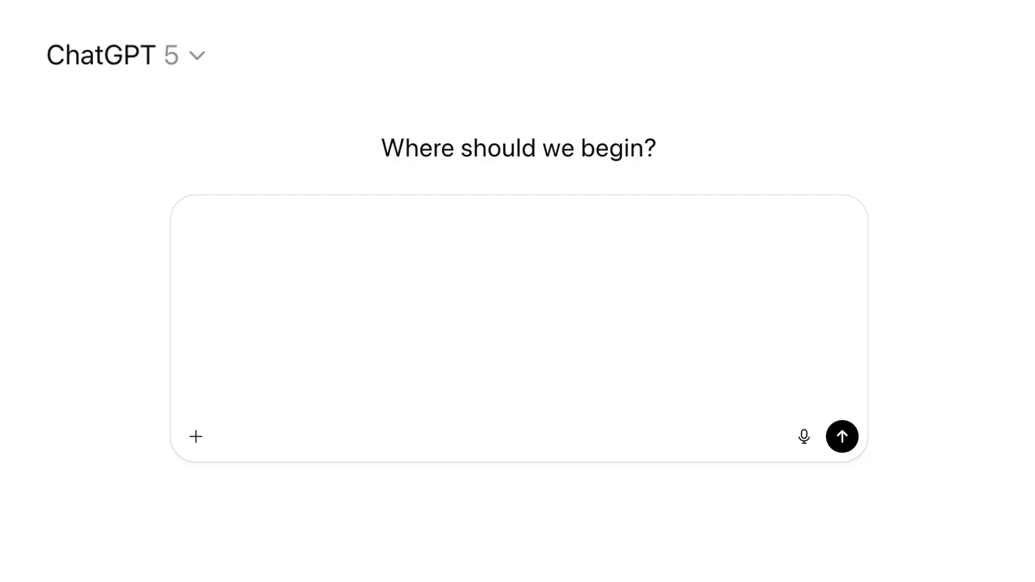
Request a peer comparison table of key performance metrics, then review the table and explanation.
{"action": "type", "text": "Compare key p"}
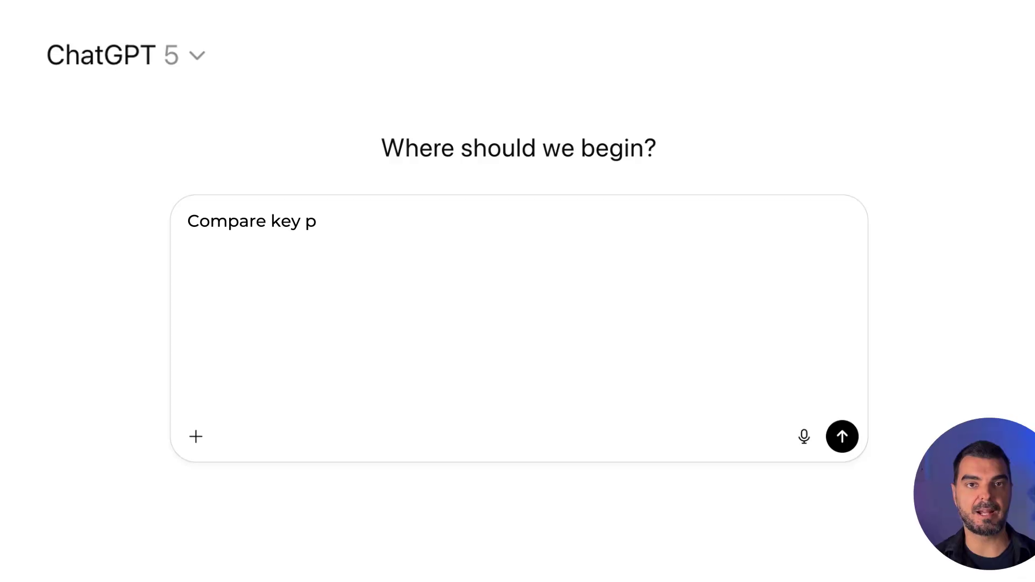
{"action": "type", "text": "erformances with industry peers."}
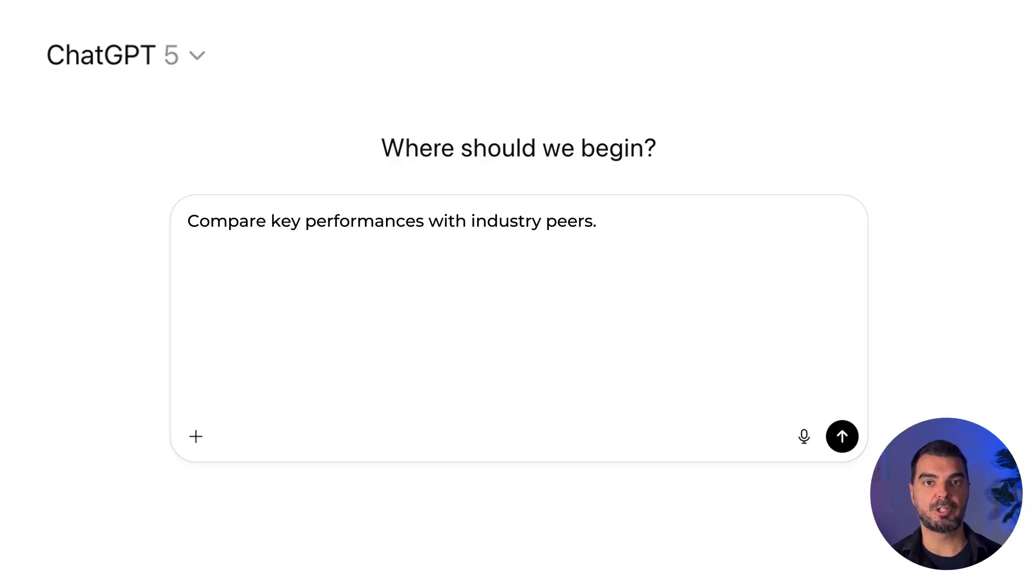
{"action": "type", "text": " Crate a comparison table and give your assessment belo"}
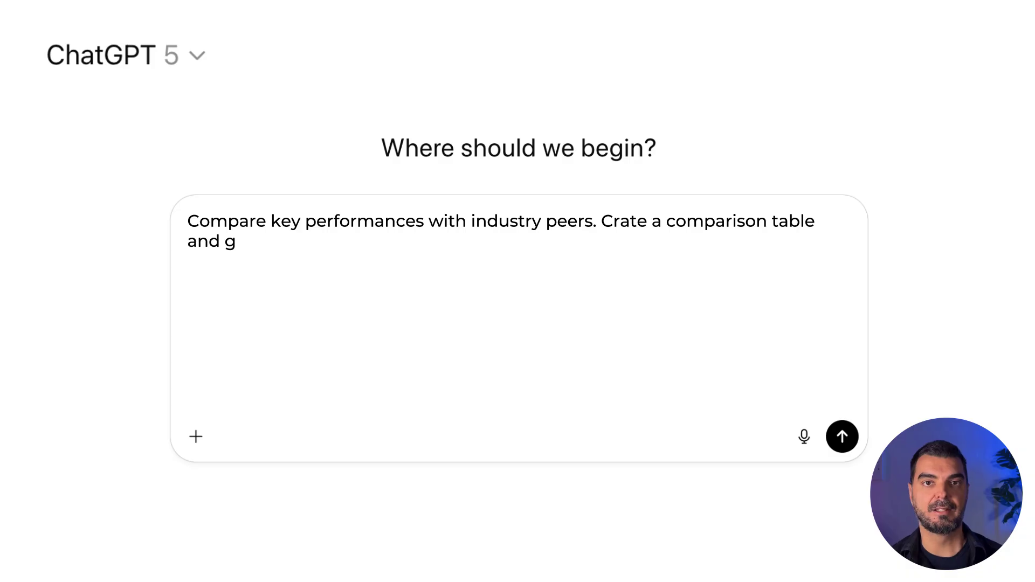
{"action": "type", "text": "w."}
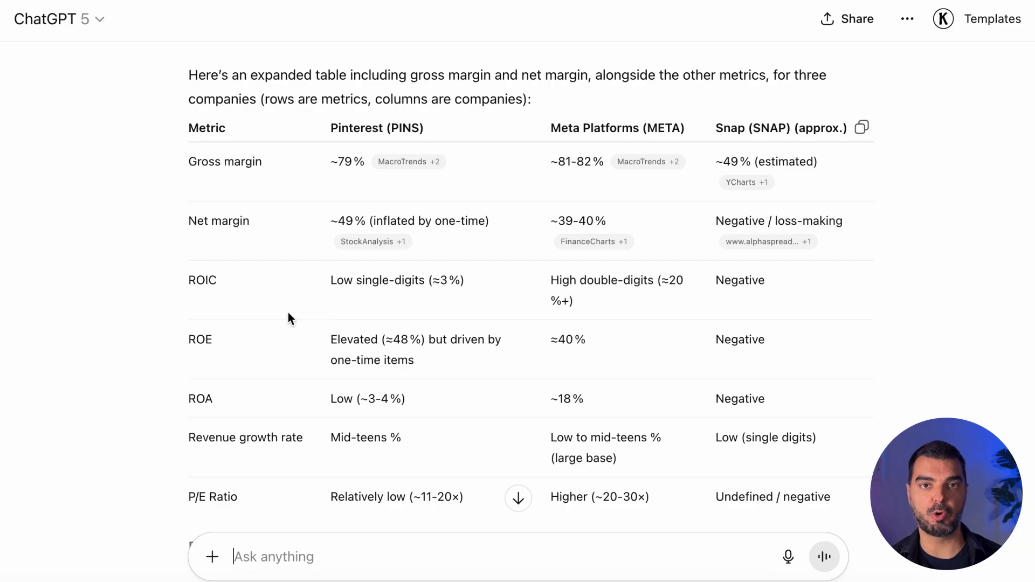
{"action": "scroll", "coordinate": [288, 314], "scroll_direction": "down", "scroll_amount": 3}
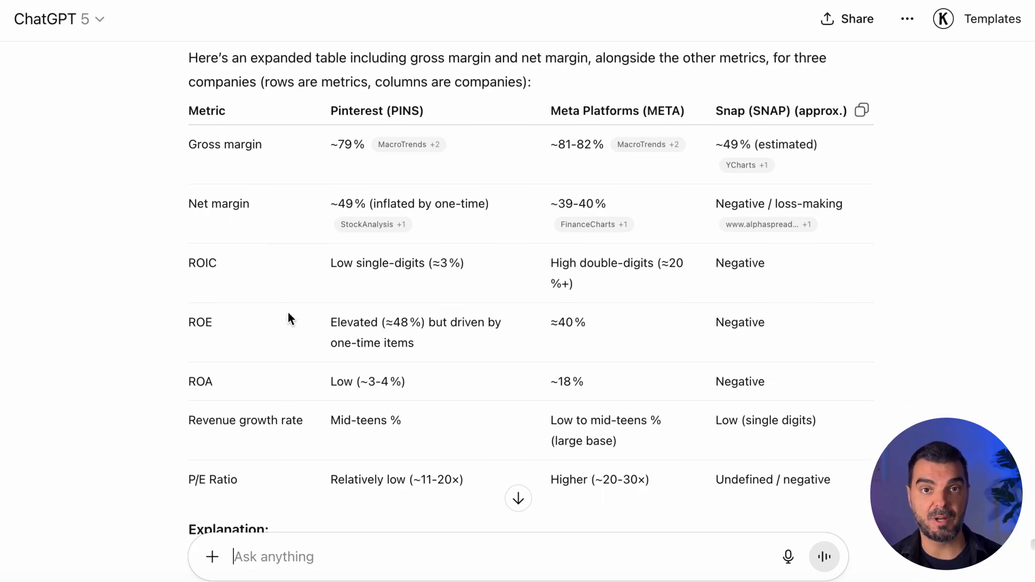
{"action": "scroll", "coordinate": [289, 314], "scroll_direction": "down", "scroll_amount": 5}
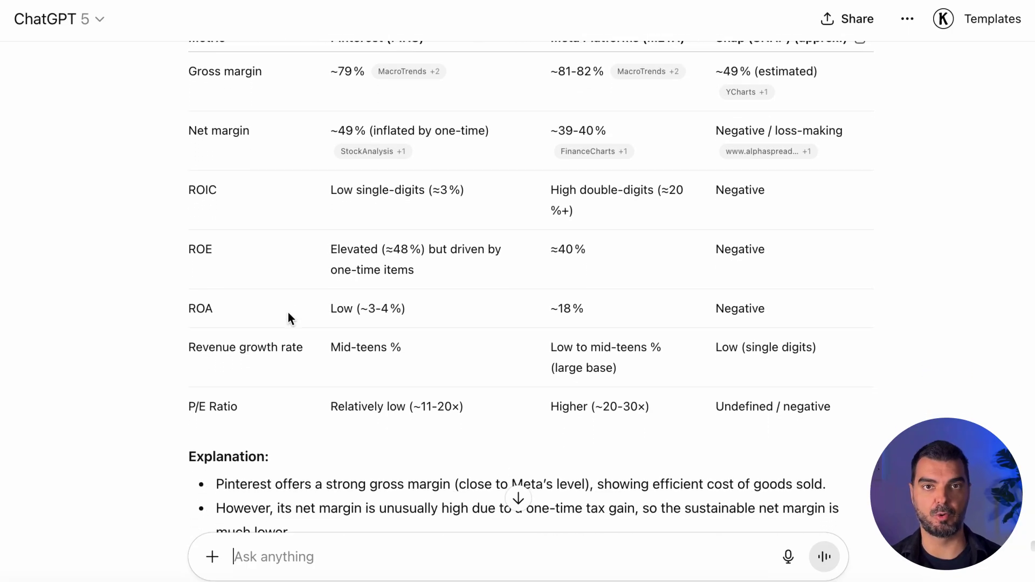
{"action": "scroll", "coordinate": [288, 315], "scroll_direction": "down", "scroll_amount": 1}
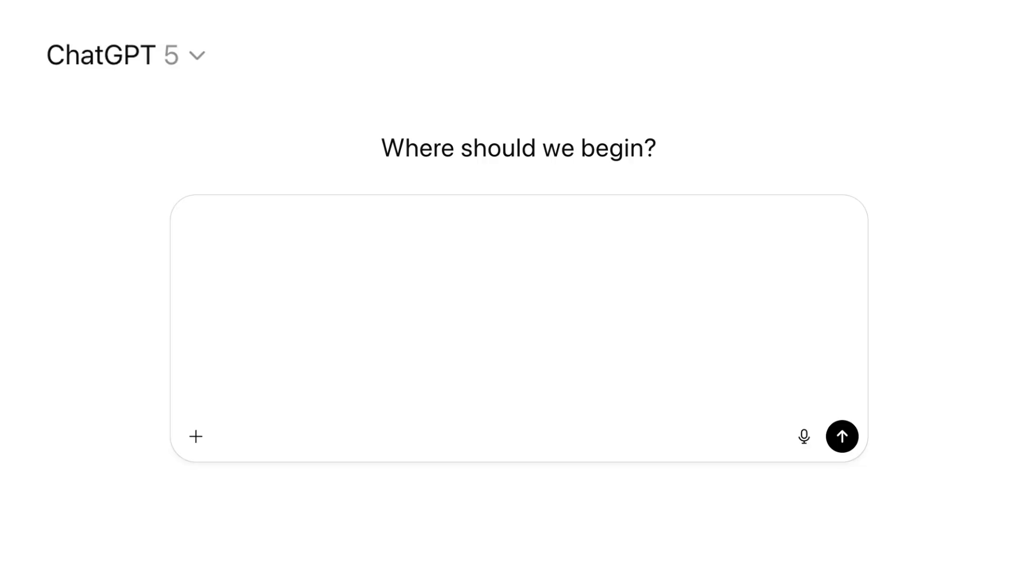
Ask for a 5-7 sentence executive summary covering growth, margins and highlights.
{"action": "type", "text": "All in all, write an exec"}
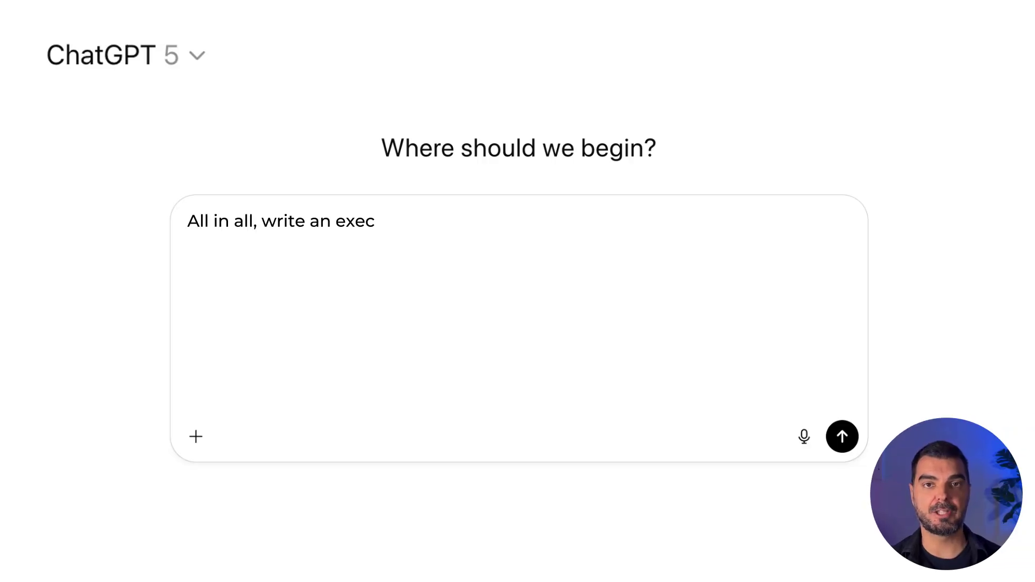
{"action": "type", "text": "utive summary (5-7 sentence"}
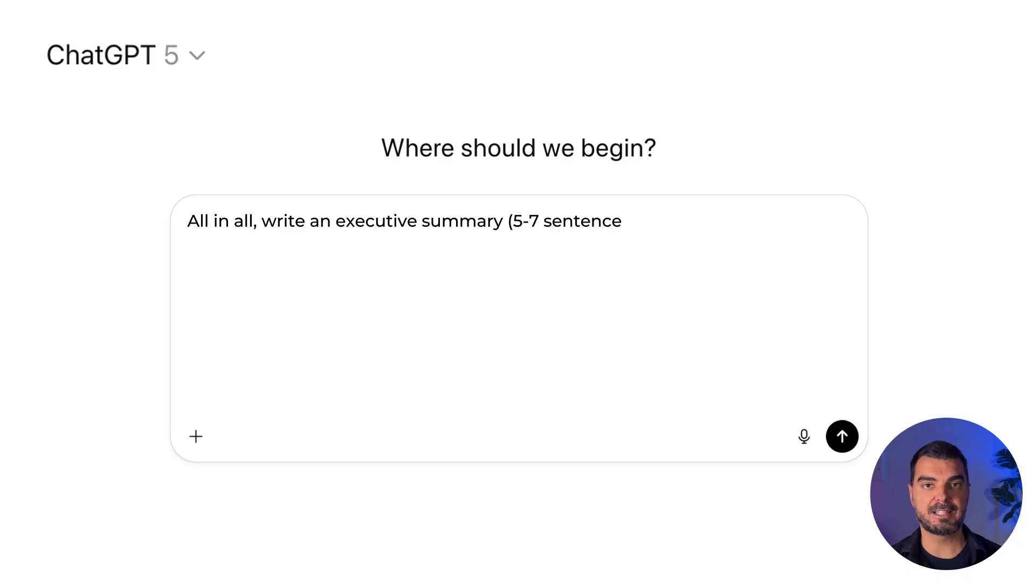
{"action": "type", "text": "s): growth, margins, highlights, debt, free cash flow. Su"}
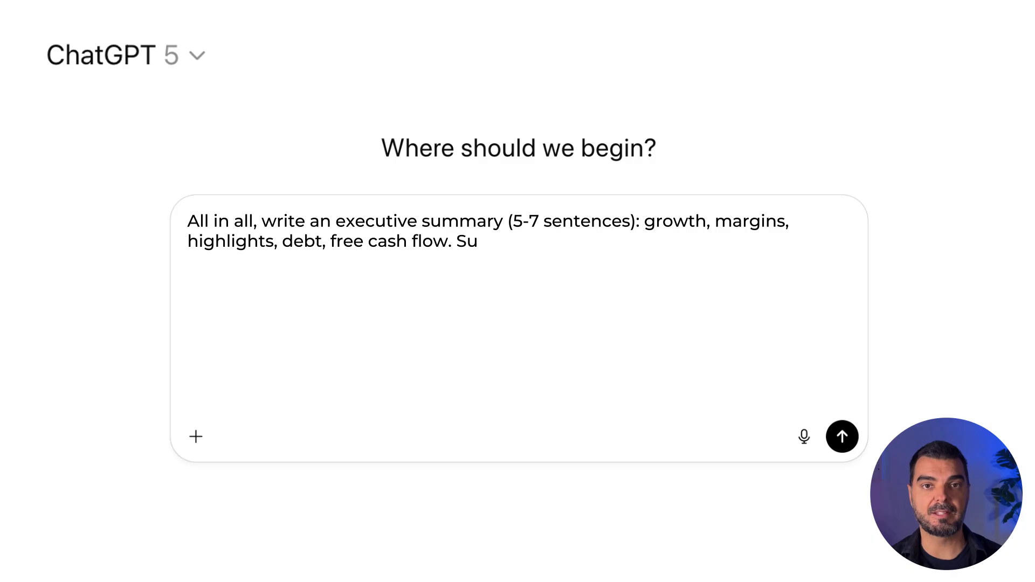
{"action": "type", "text": "mmarize top 5 positives and t"}
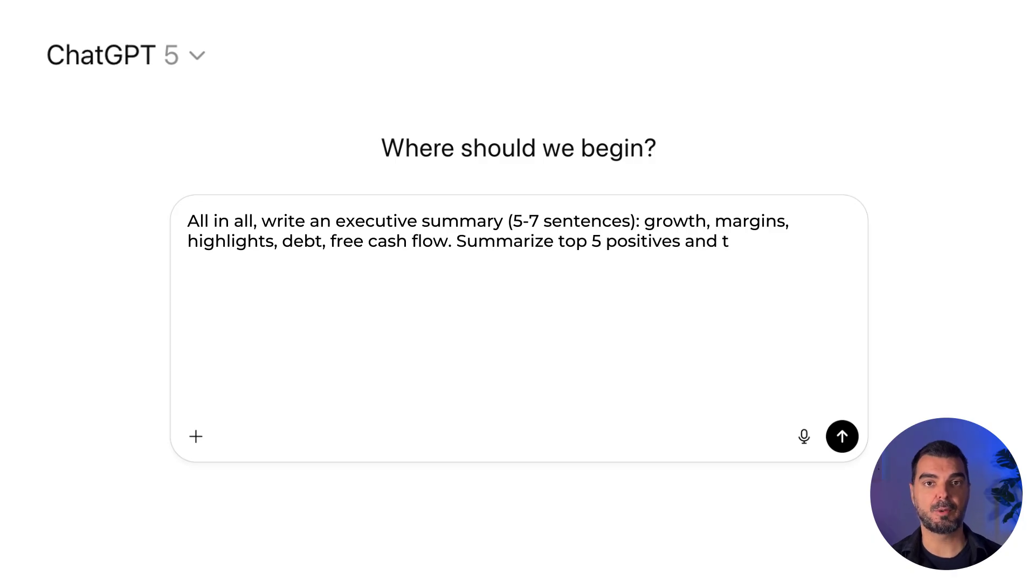
{"action": "type", "text": "op 5 risks. Propose a 30-day and 90-day action plan for"}
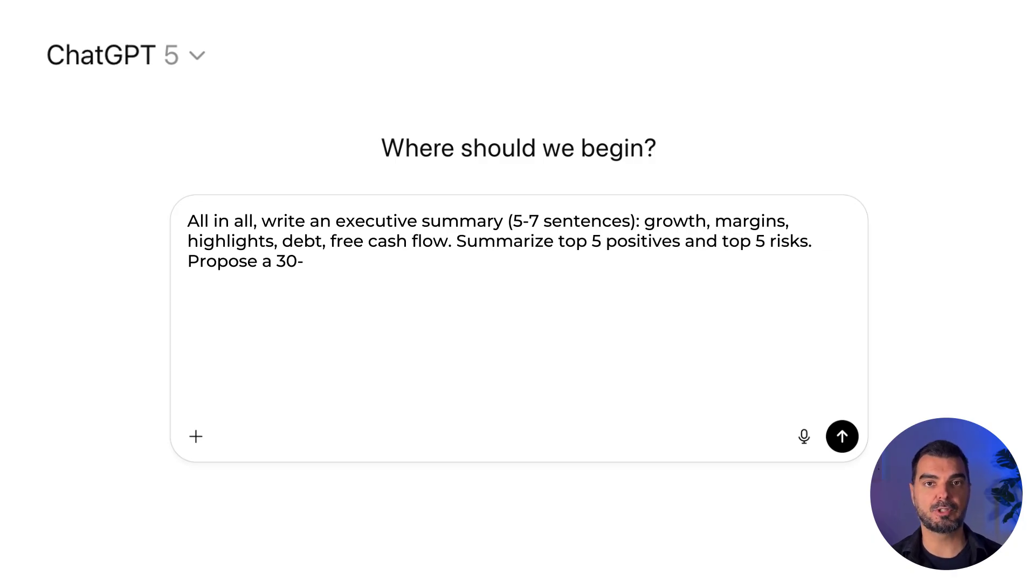
{"action": "type", "text": " improvements."}
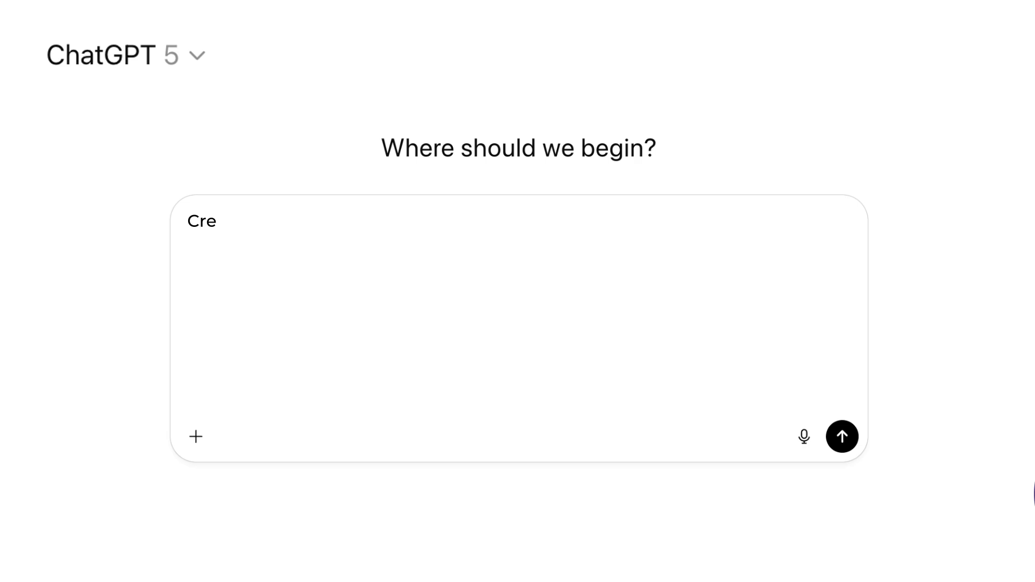
Request visuals of revenue and profit movements, gross and net margin movements, and cost structure.
{"action": "type", "text": "ate visu"}
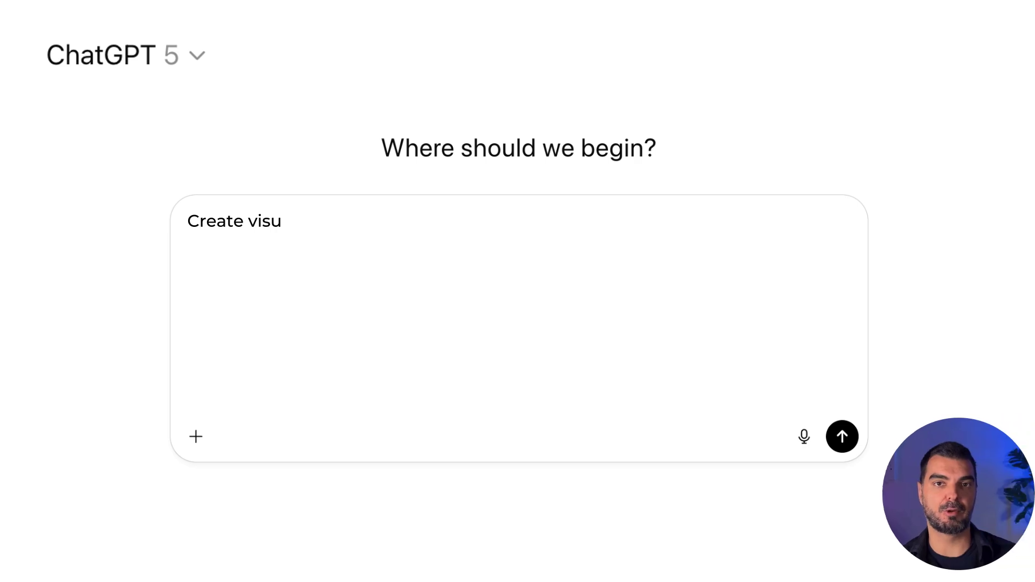
{"action": "type", "text": "als like revenue and profit movem"}
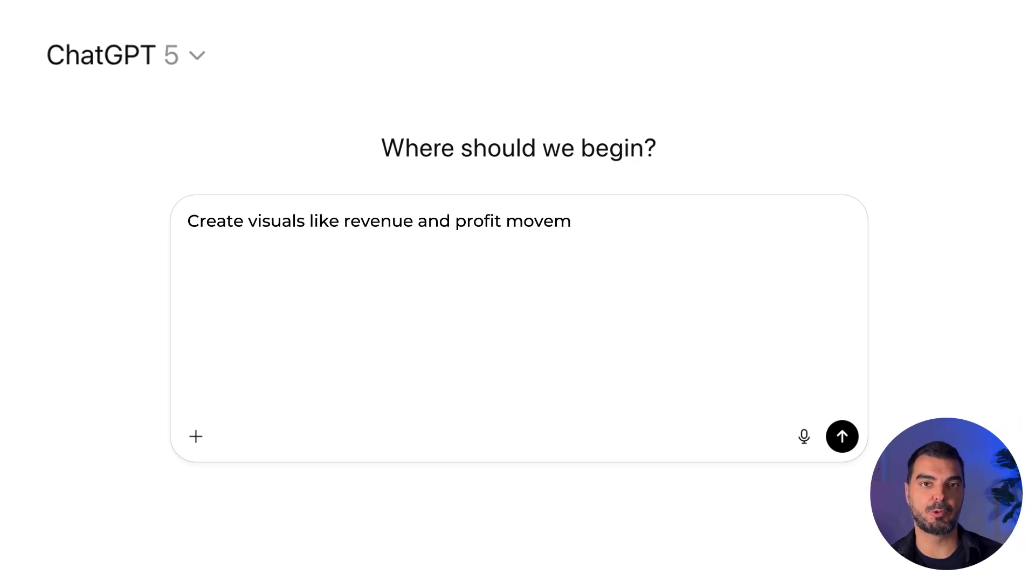
{"action": "type", "text": "ents, gross and net margin movements, cost structure, asset struc"}
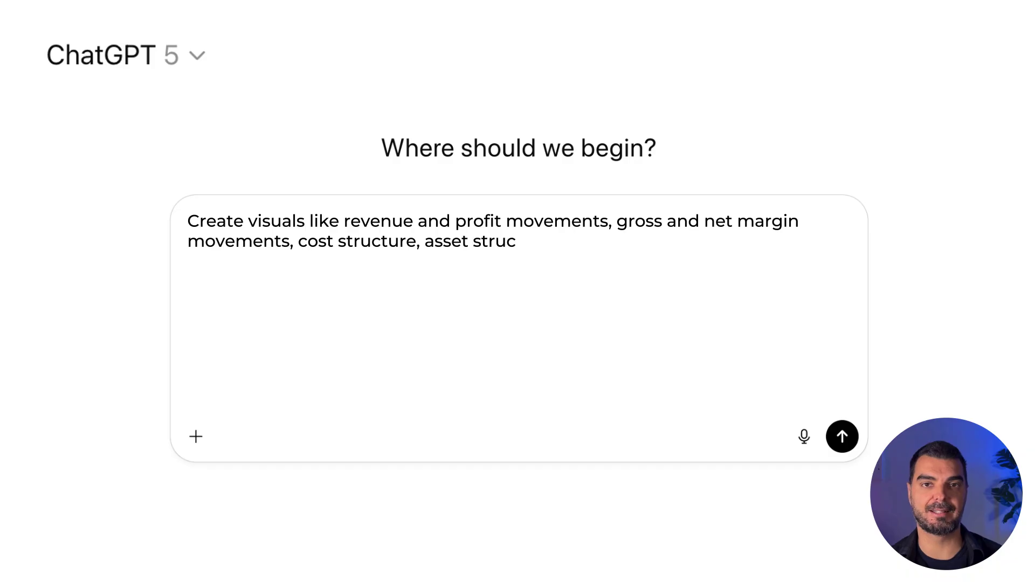
{"action": "type", "text": "ture, net working capital, cash f"}
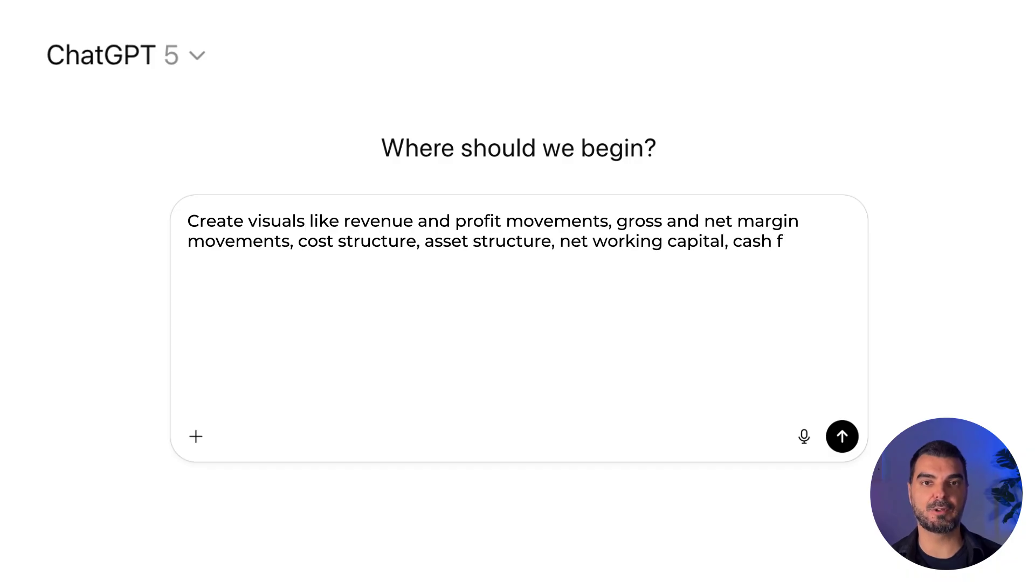
{"action": "type", "text": "lows and other relevant visuals."}
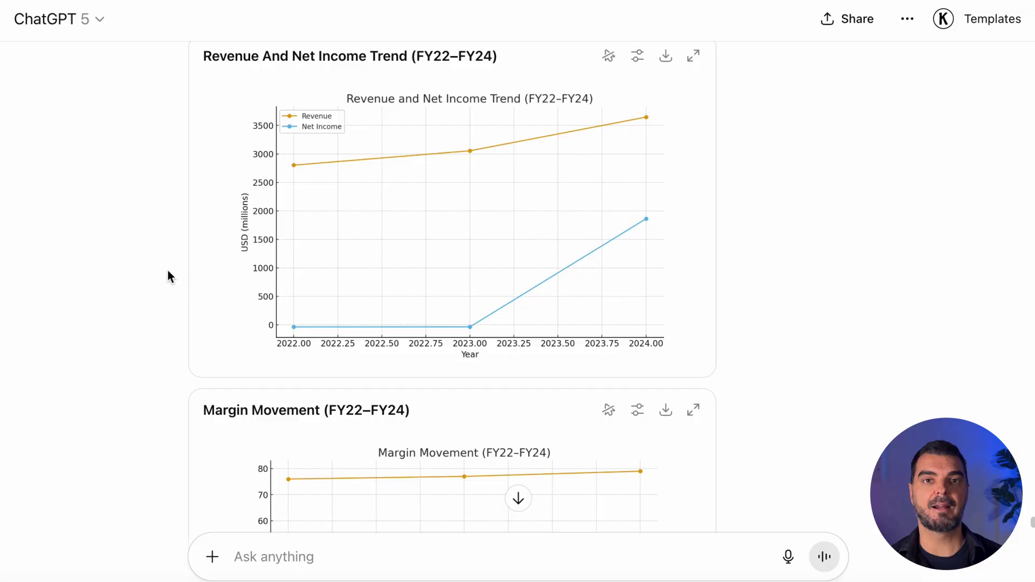
Scroll from the Margin Movement chart through the cost and asset pies to Operating And Free Cash Flow.
{"action": "scroll", "coordinate": [167, 270], "scroll_direction": "down", "scroll_amount": 5}
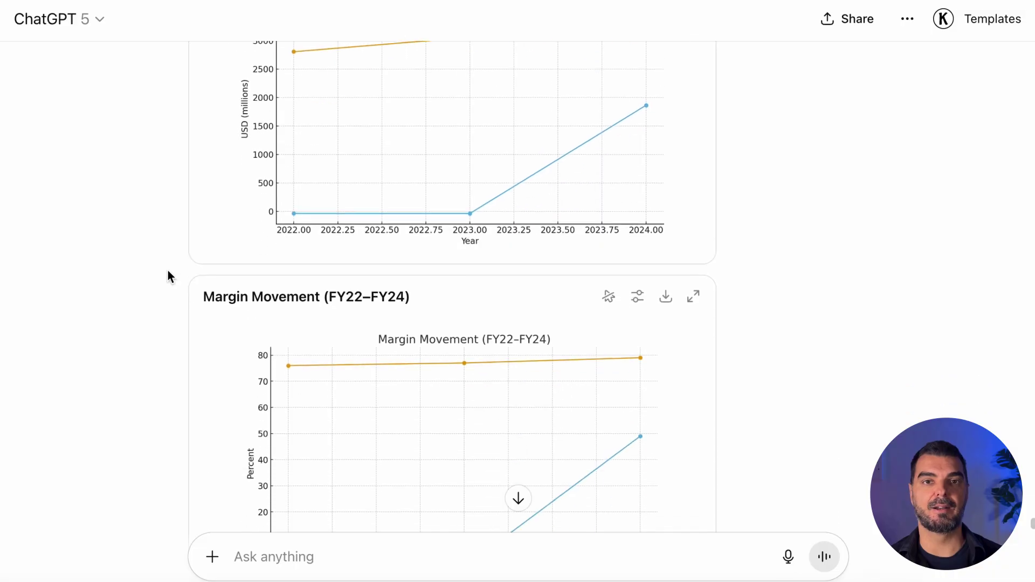
{"action": "scroll", "coordinate": [168, 272], "scroll_direction": "down", "scroll_amount": 3}
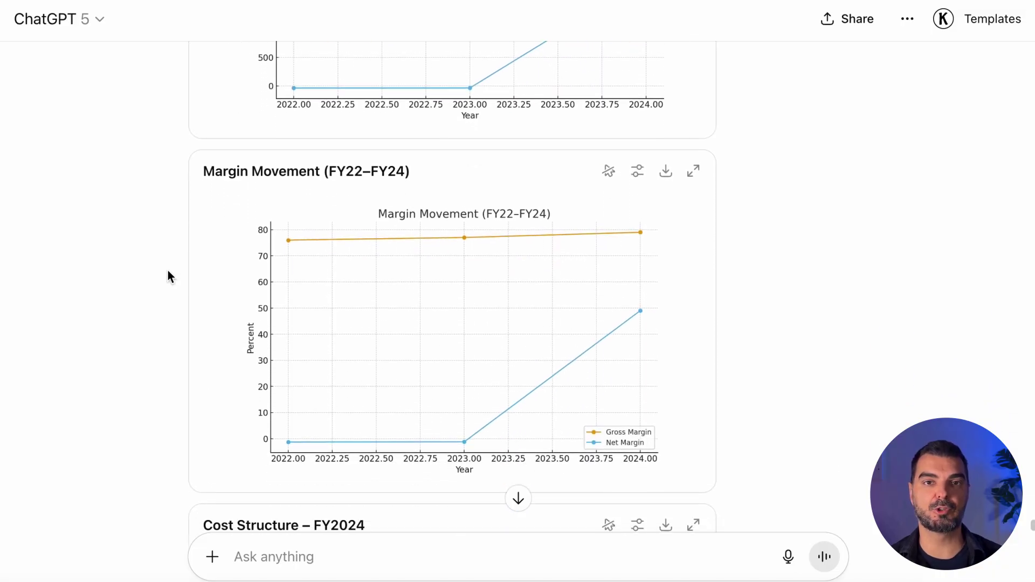
{"action": "scroll", "coordinate": [168, 271], "scroll_direction": "down", "scroll_amount": 6}
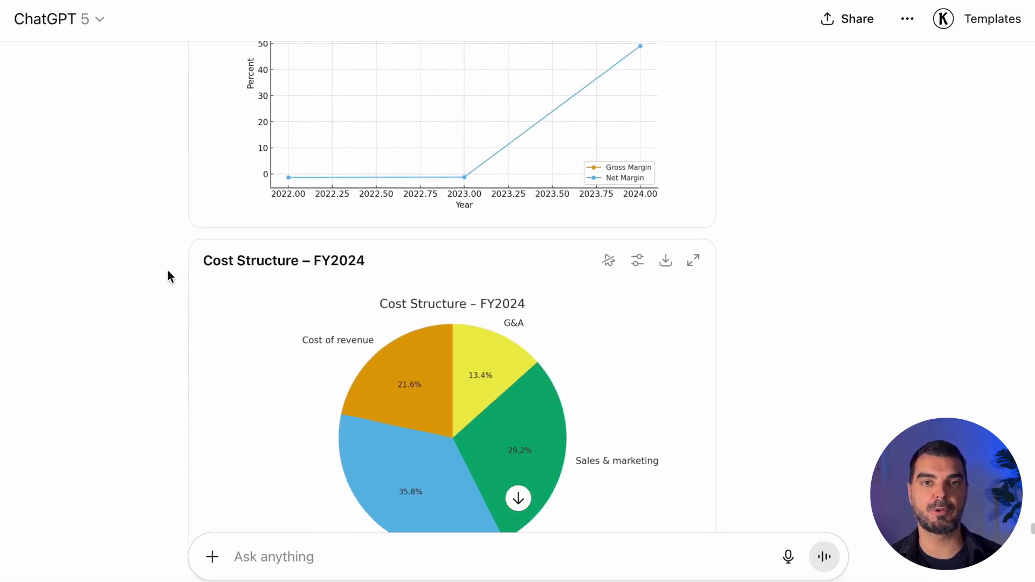
{"action": "scroll", "coordinate": [167, 270], "scroll_direction": "down", "scroll_amount": 10}
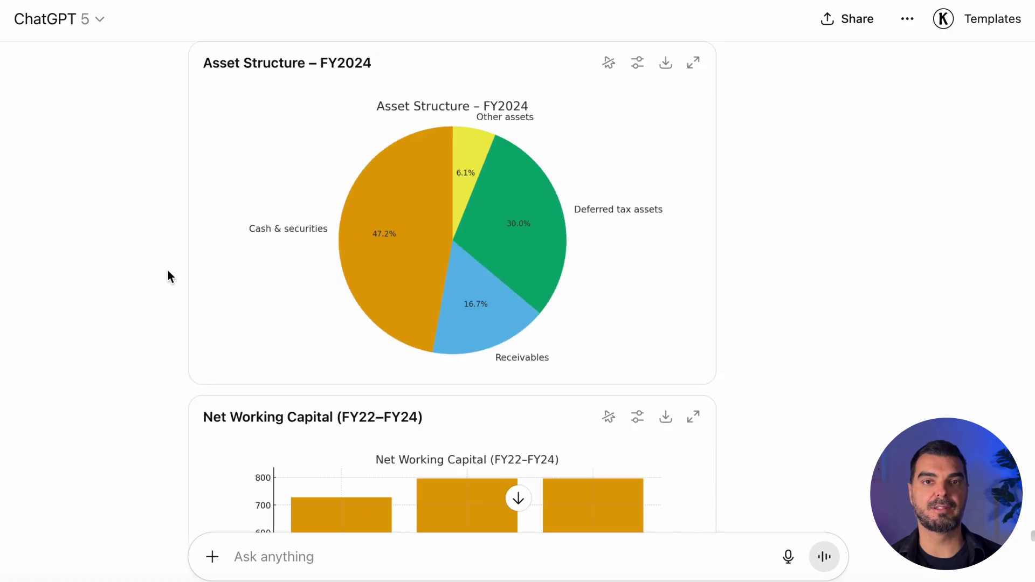
{"action": "scroll", "coordinate": [167, 270], "scroll_direction": "down", "scroll_amount": 10}
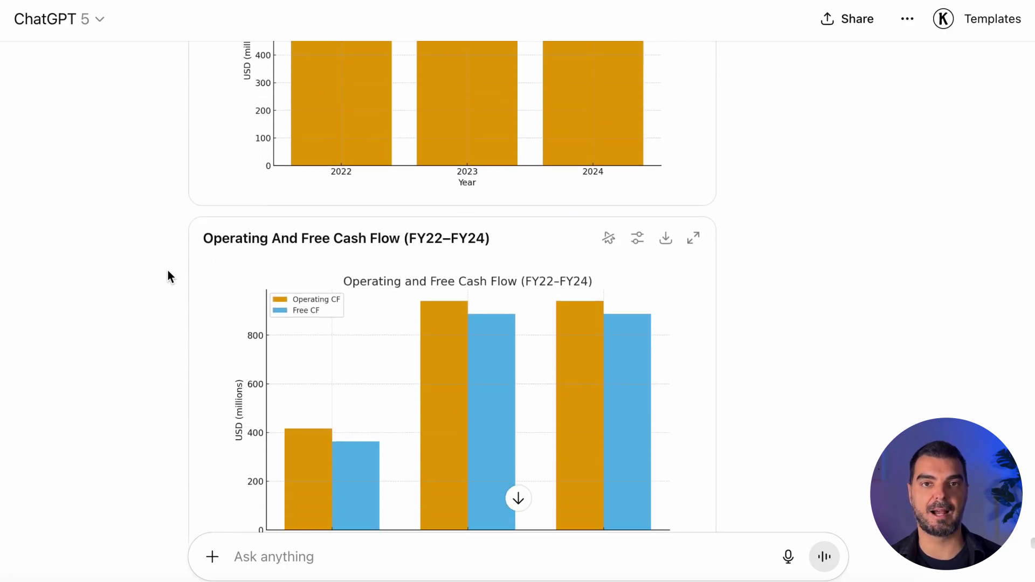
{"action": "scroll", "coordinate": [167, 271], "scroll_direction": "down", "scroll_amount": 5}
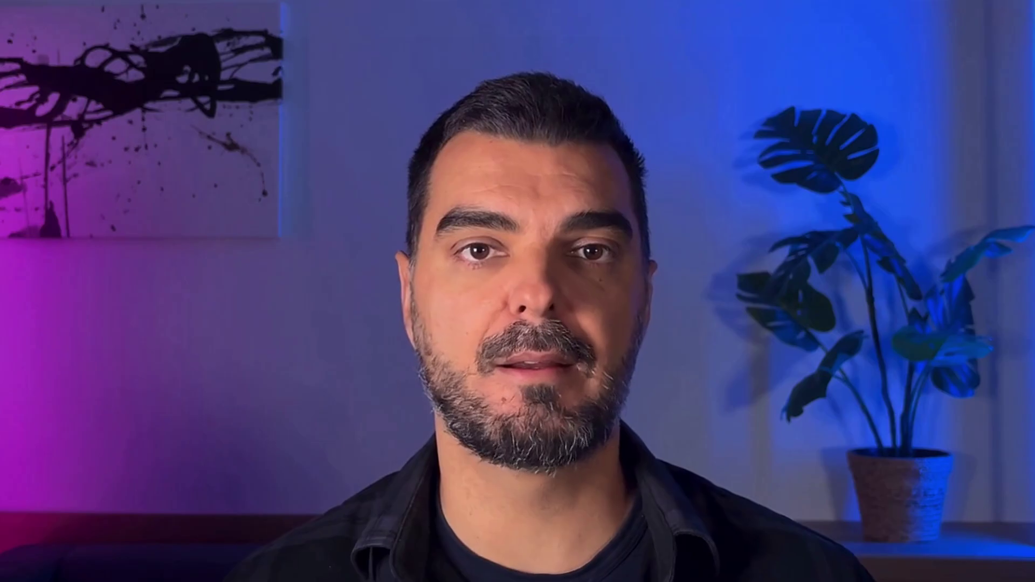